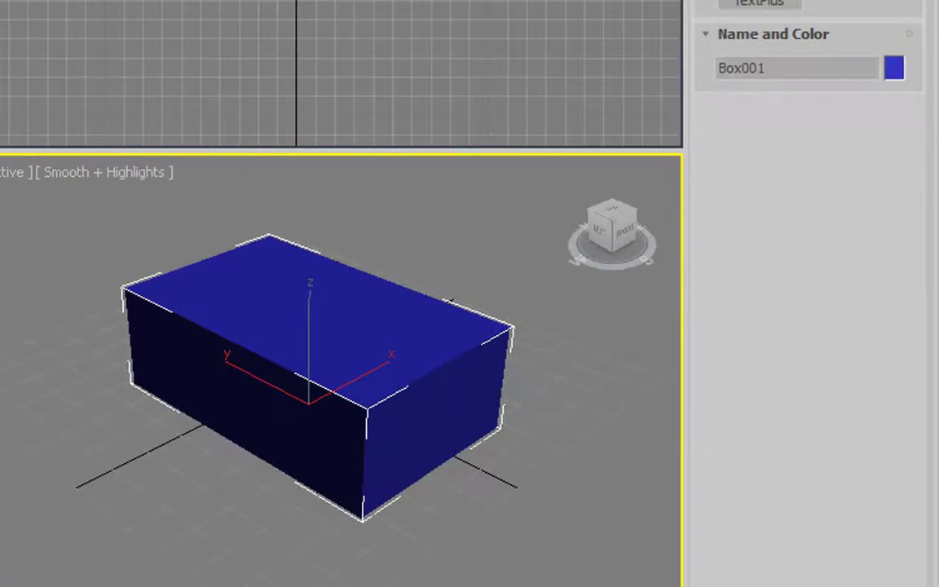
Set the box's length, width and height segments to 10 each.
left_click_drag(839, 171, 717, 174)
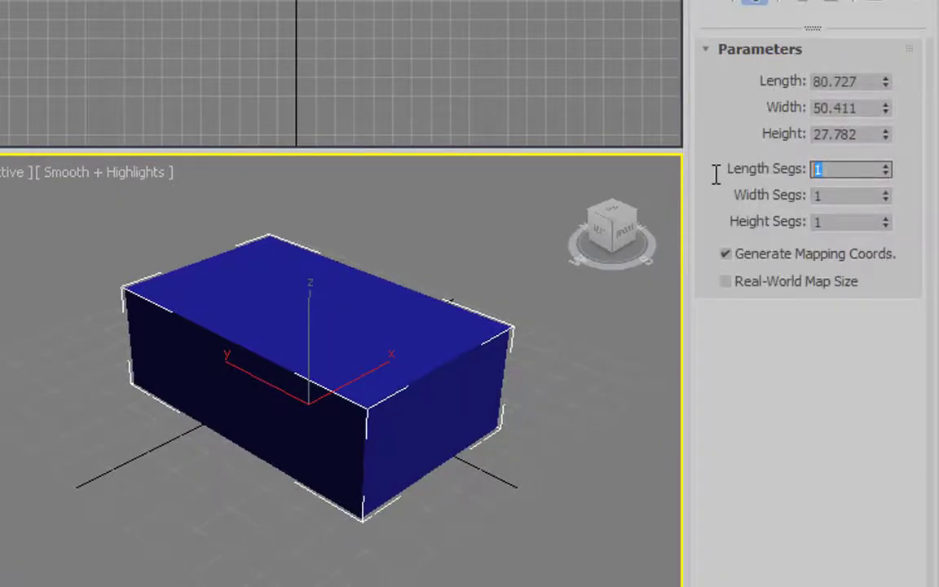
type("0")
left_click_drag(848, 196, 714, 198)
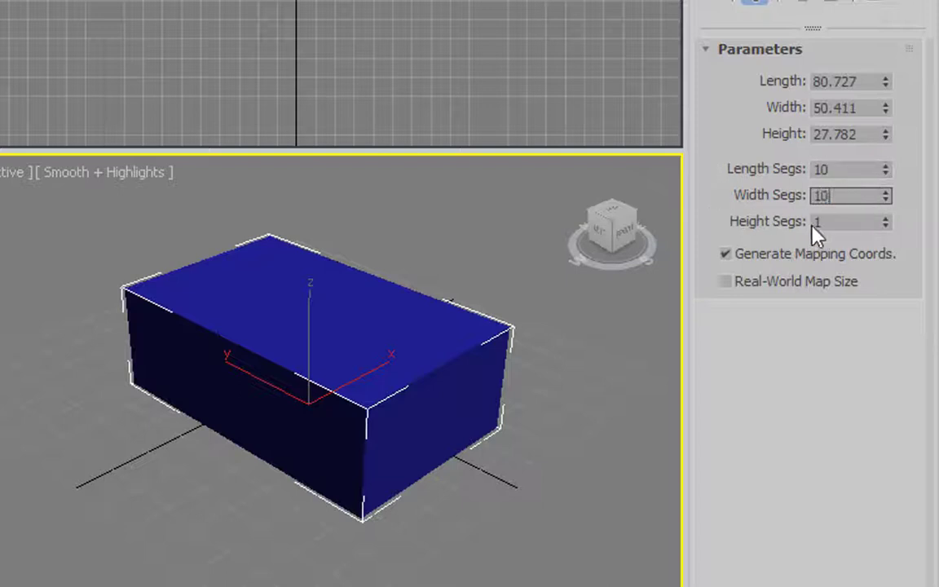
left_click_drag(828, 220, 770, 221)
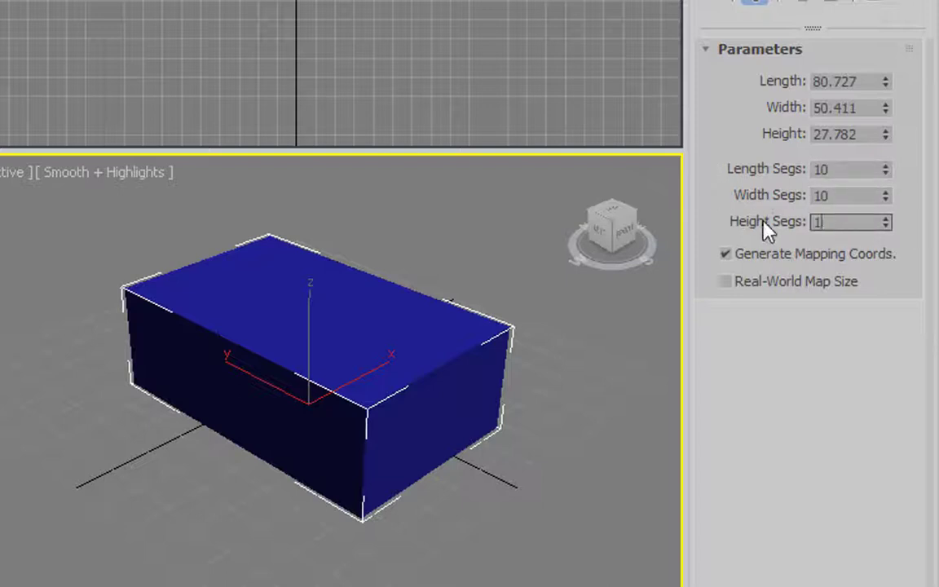
type("0")
left_click(736, 406)
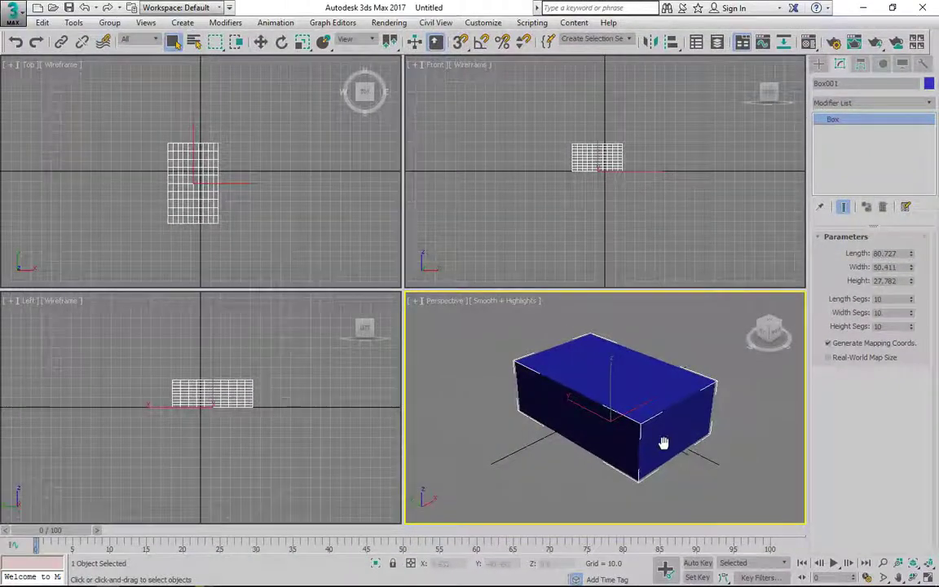
Maximize the Perspective viewport and turn on Edged Faces shading.
middle_click_drag(663, 443, 650, 456)
key("alt+w")
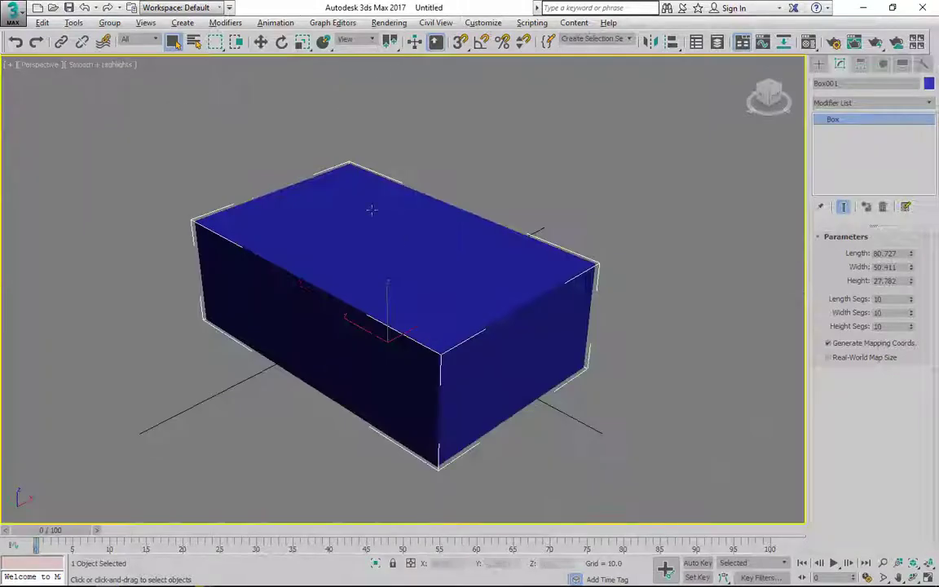
left_click(97, 65)
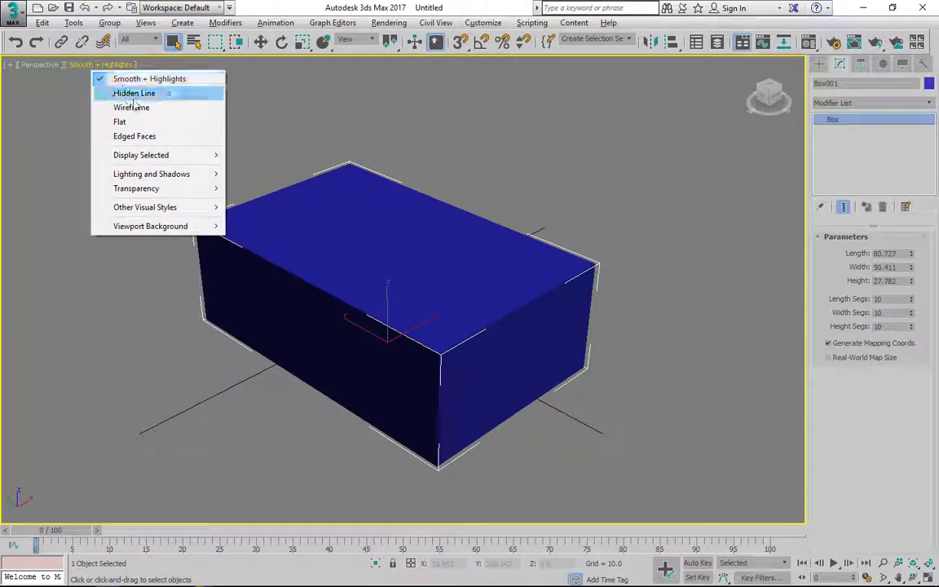
left_click(136, 137)
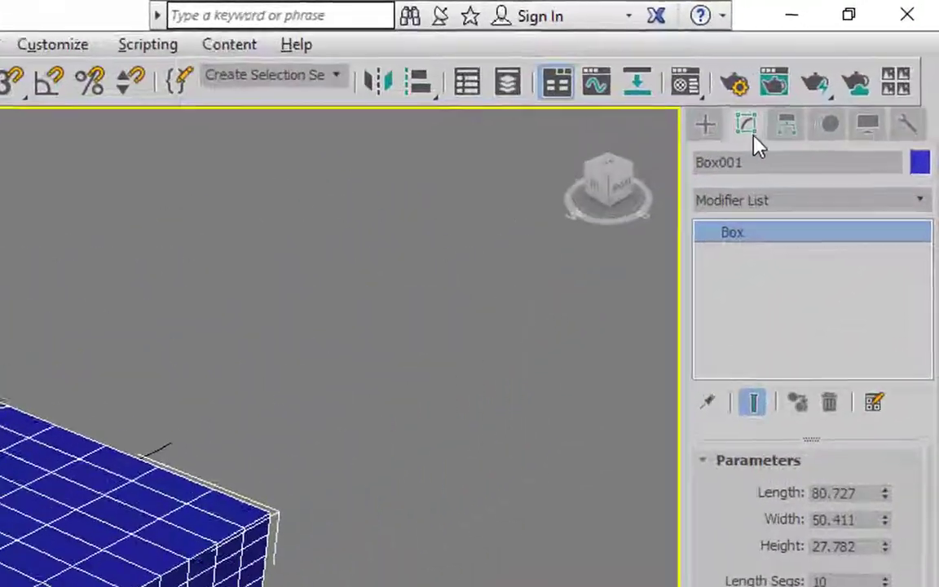
left_click(843, 104)
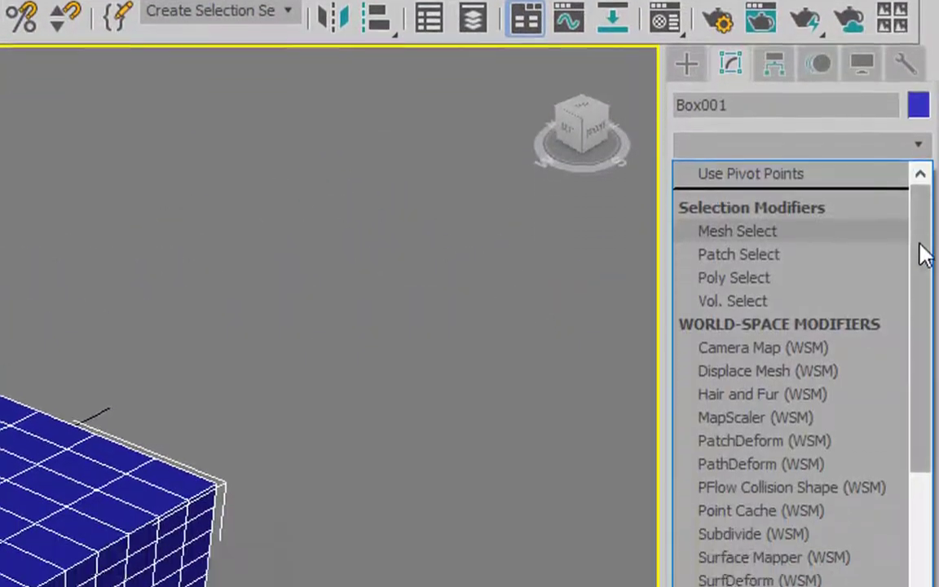
left_click_drag(922, 326, 927, 586)
left_click_drag(922, 380, 922, 383)
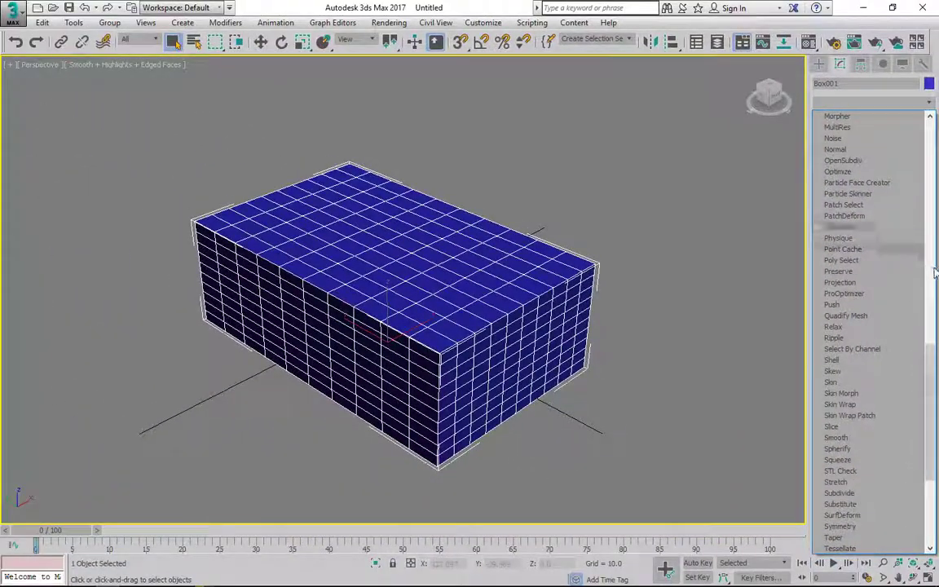
scroll(832, 114, "up", 6)
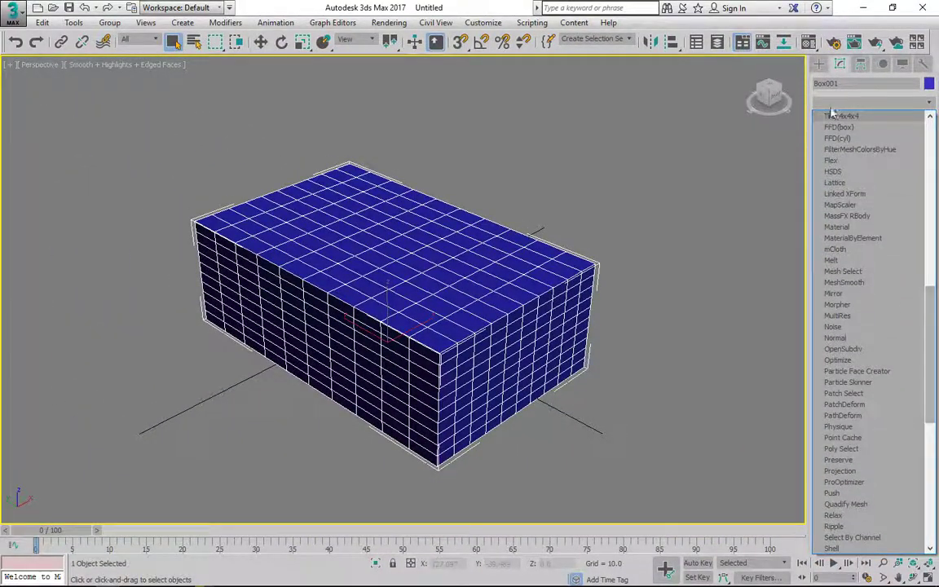
left_click(830, 101)
Add a Melt modifier to the box.
left_click(861, 103)
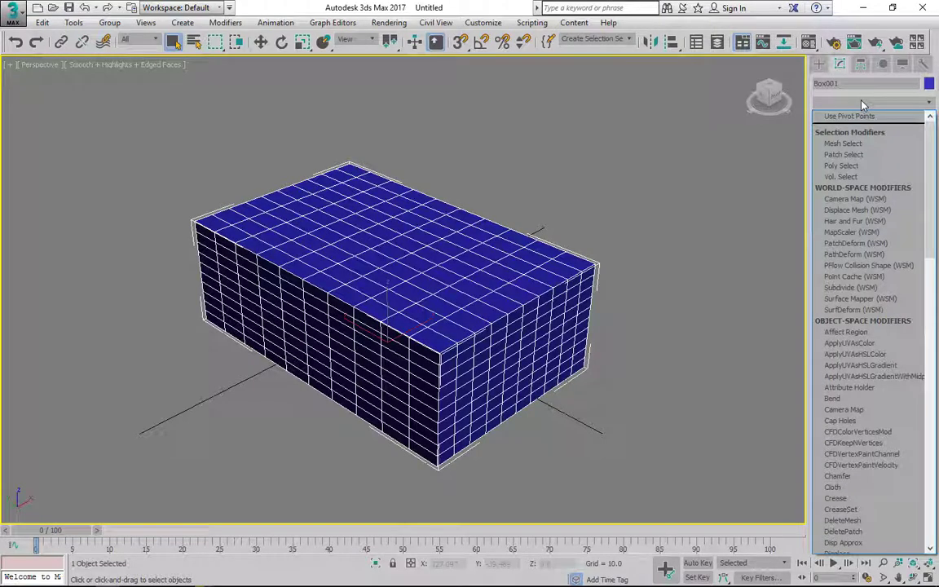
scroll(862, 105, "down", 4)
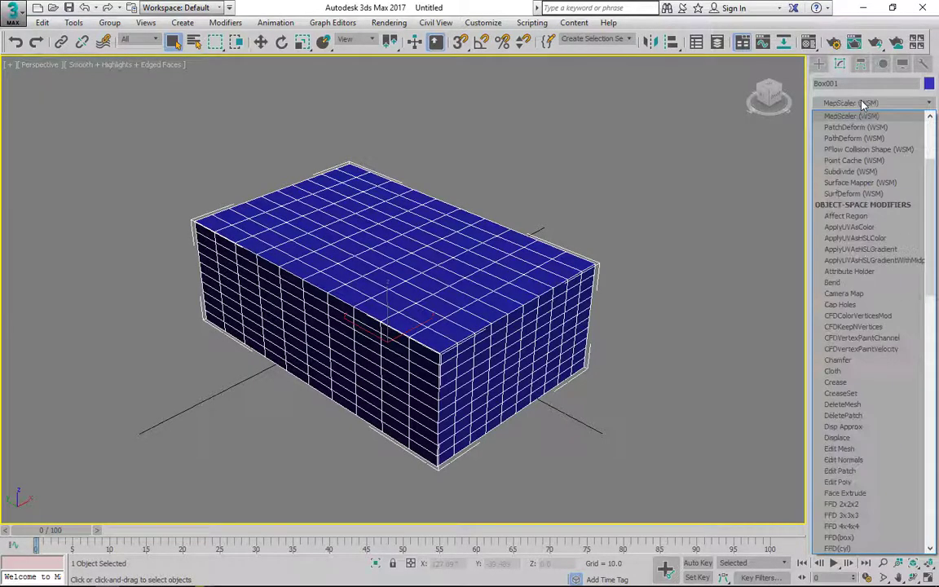
key("m")
key("m")
key("m")
key("m")
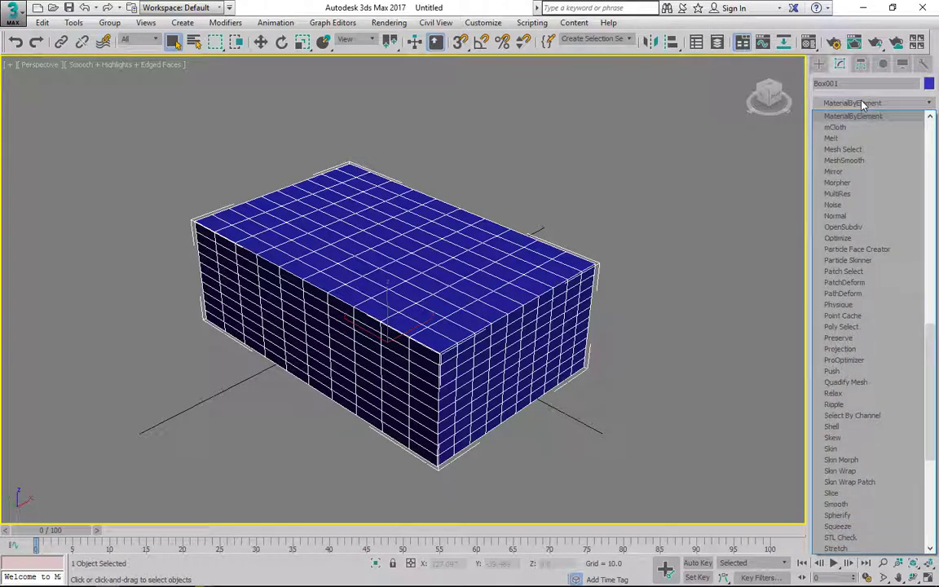
key("m")
key("m")
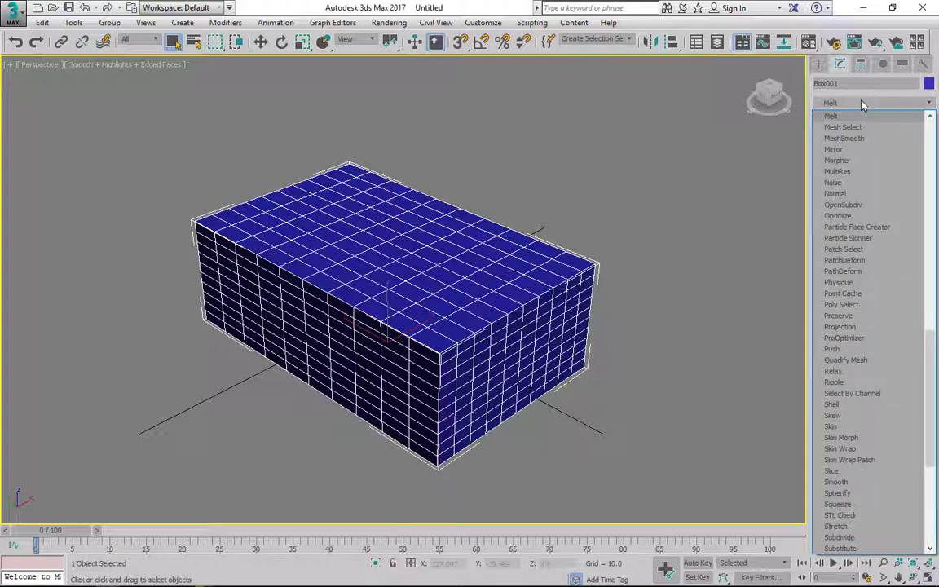
left_click(862, 117)
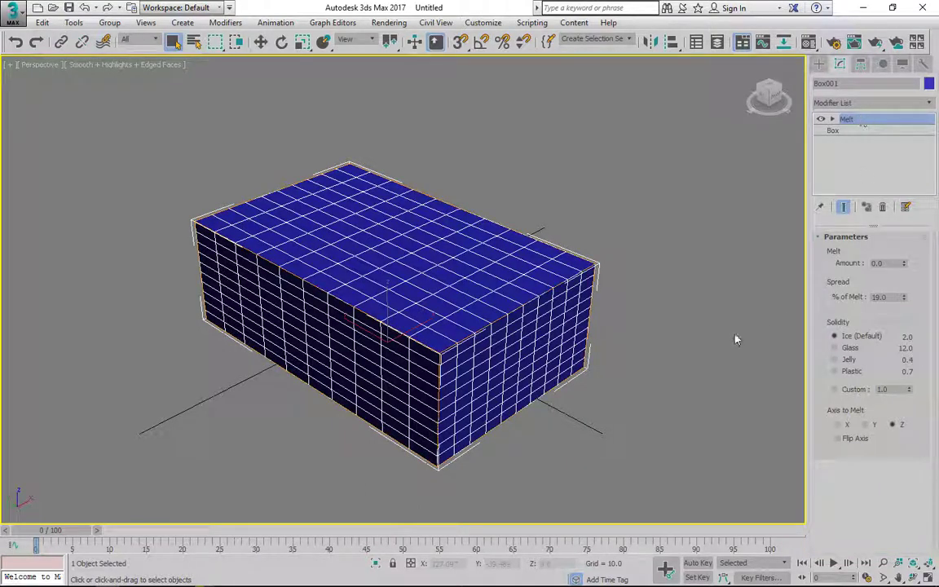
Try melting the box by different amounts, raise the spread to 44.6% of melt and return the amount to 0.
middle_click_drag(615, 318, 635, 324)
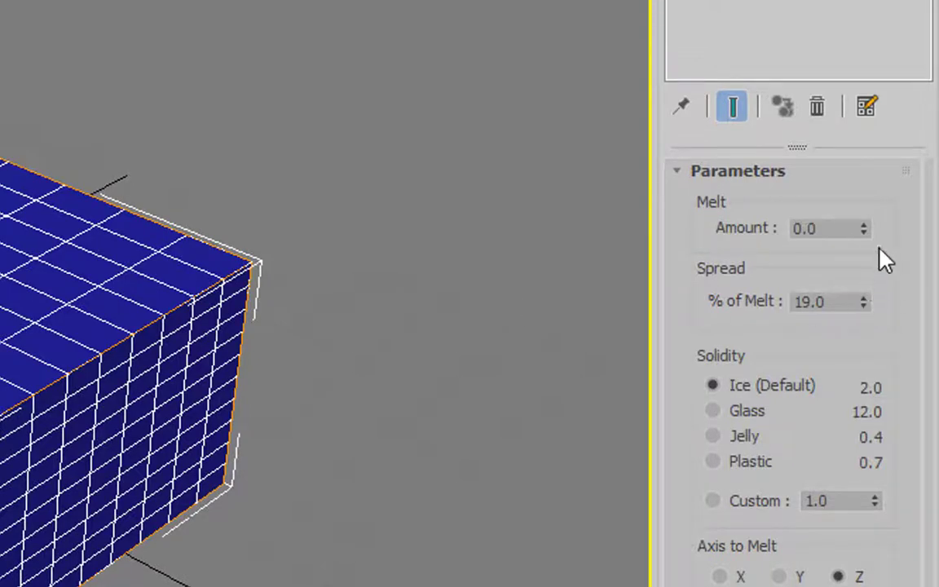
left_click_drag(864, 230, 859, 106)
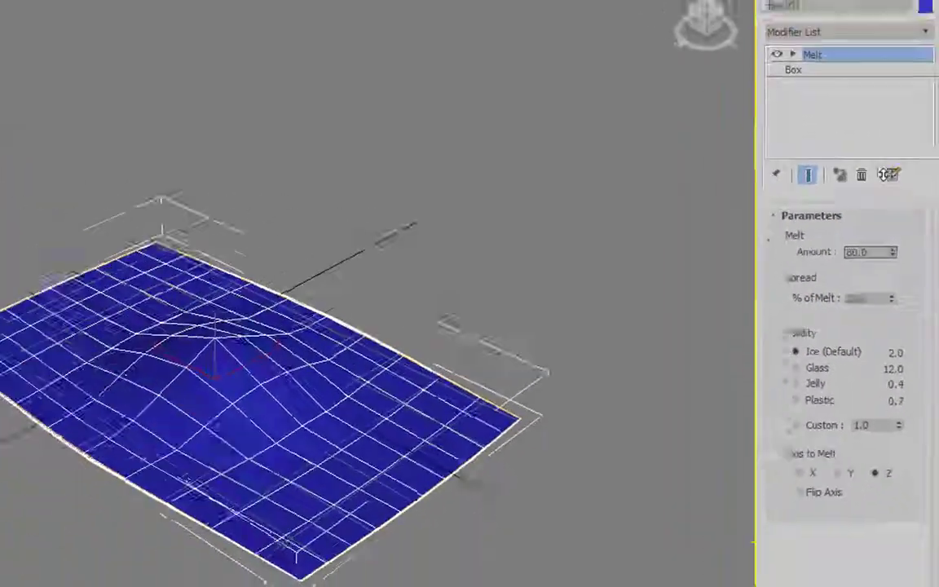
mouse_move(884, 175)
left_mouse_down()
mouse_move(878, 86)
mouse_move(878, 204)
mouse_move(893, 261)
mouse_move(895, 200)
mouse_move(905, 263)
mouse_move(908, 184)
mouse_move(907, 308)
mouse_move(896, 183)
left_mouse_up()
left_click_drag(897, 131, 897, 85)
left_click_drag(903, 262, 823, 262)
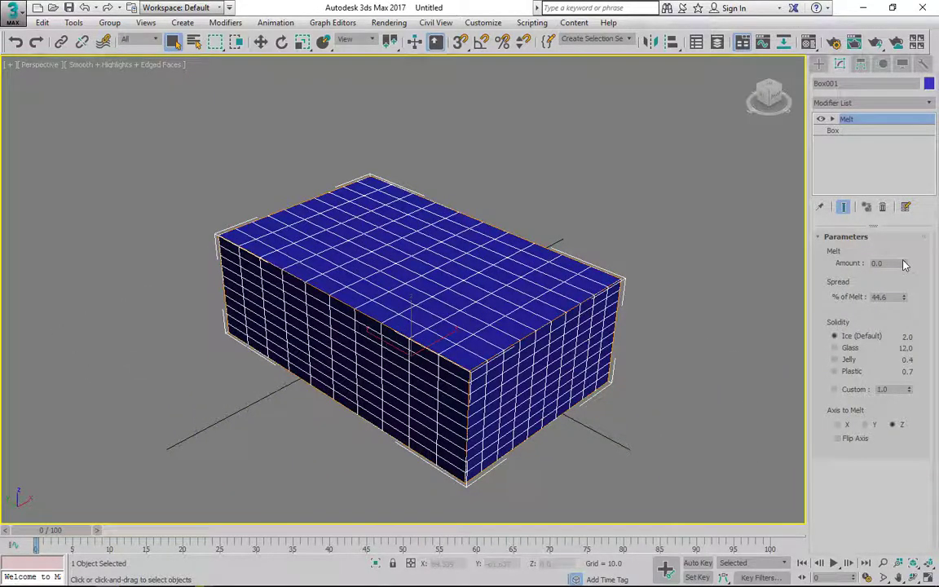
Try a melt amount of 104 with the spread at 100%, and return the amount to 0.
left_click_drag(903, 261, 896, 193)
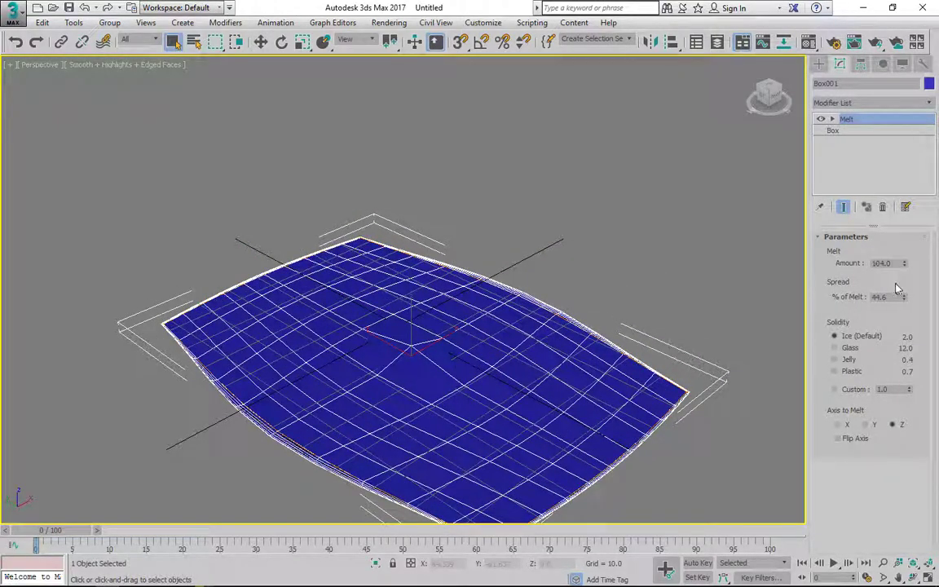
left_click_drag(904, 299, 881, 481)
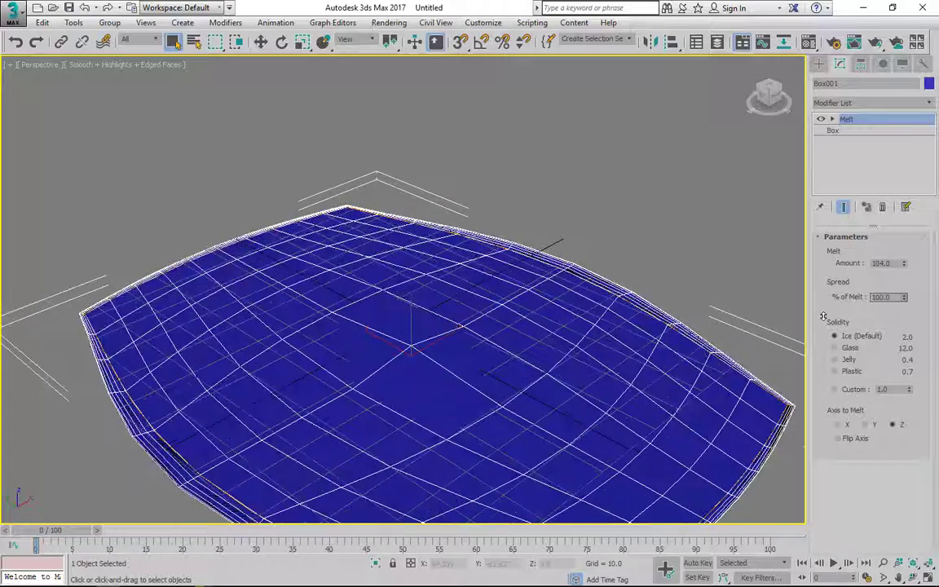
right_click(904, 265)
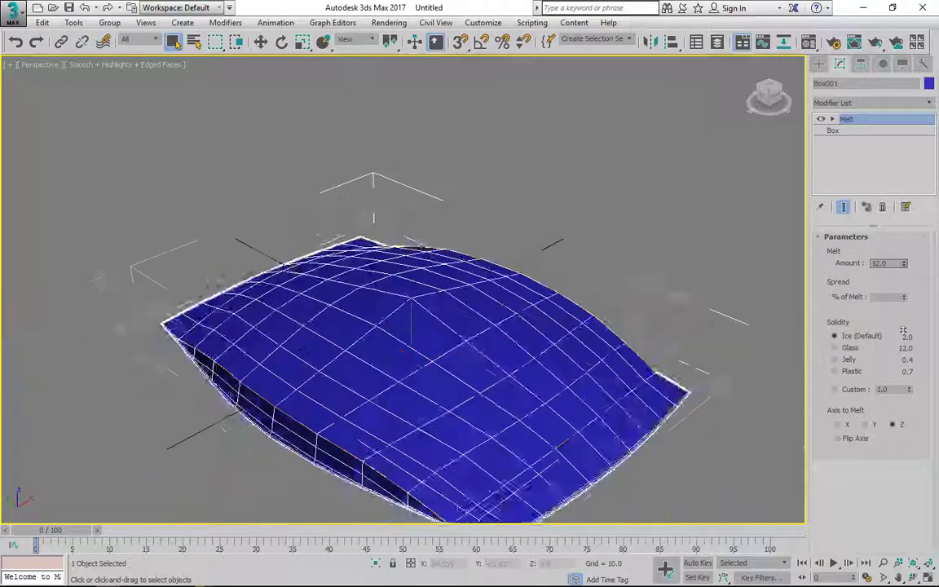
left_click_drag(904, 264, 922, 344)
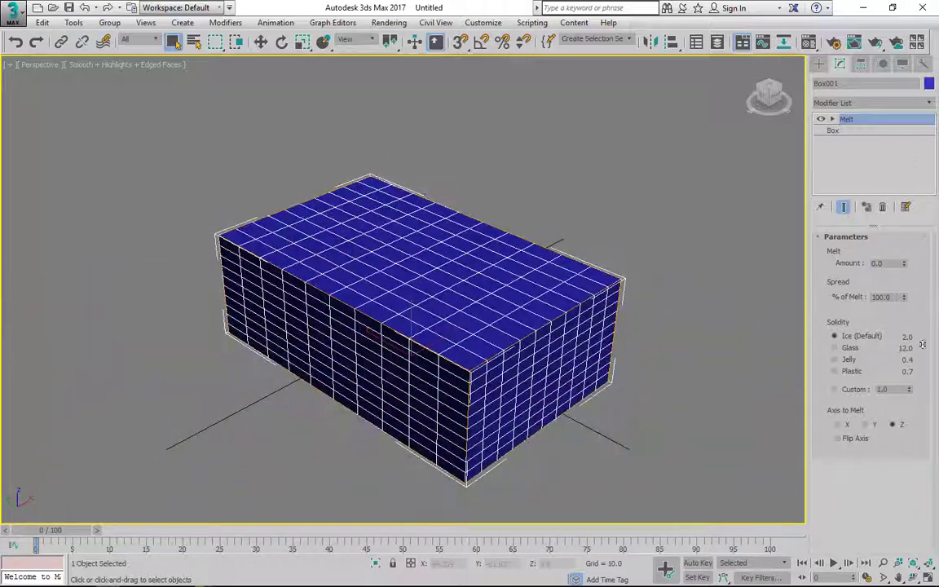
Lower the Melt modifier's spread to 22.4% of melt.
left_click_drag(904, 300, 901, 359)
left_click_drag(902, 421, 903, 470)
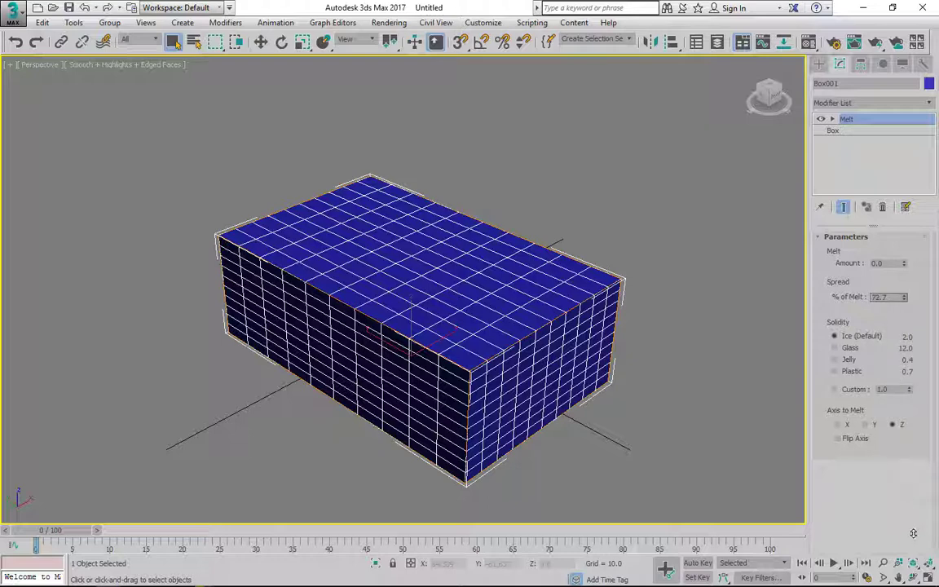
left_click_drag(914, 534, 916, 320)
Try the Glass, Jelly and Plastic solidity presets while varying the melt amount, and return the amount to 0.
left_click(835, 349)
left_click_drag(905, 265, 816, 314)
left_click(835, 359)
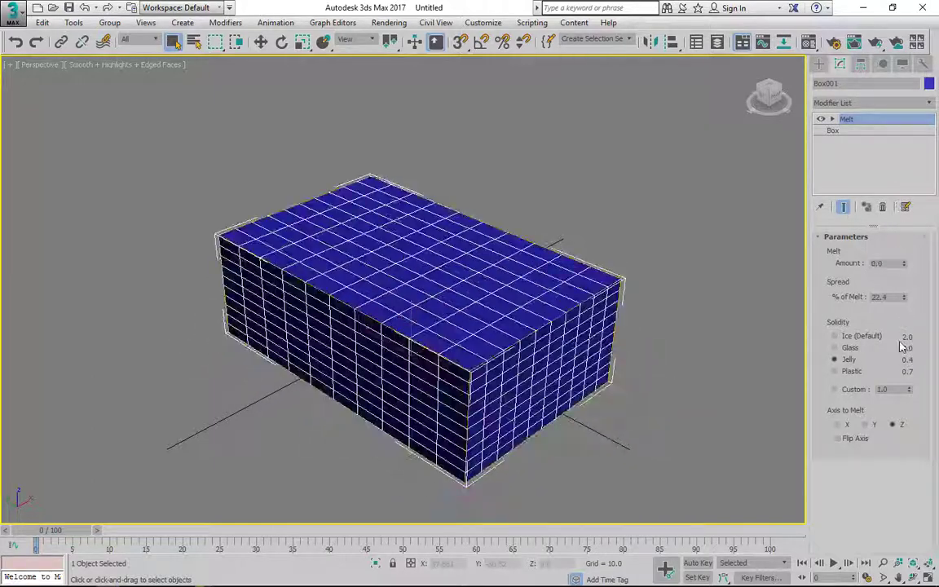
left_click(834, 371)
left_click_drag(903, 264, 903, 391)
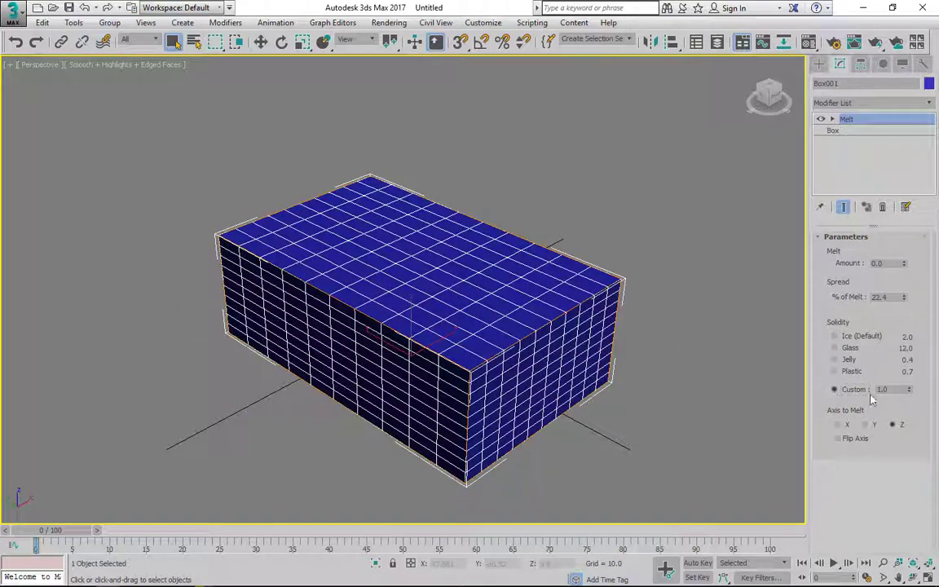
Try a custom solidity of 5 with a melt amount of 244, and return the amount to 0.
left_click_drag(910, 389, 908, 402)
left_click_drag(897, 388, 837, 387)
left_click_drag(905, 264, 846, 388)
type("5")
key("Return")
left_click_drag(903, 264, 915, 62)
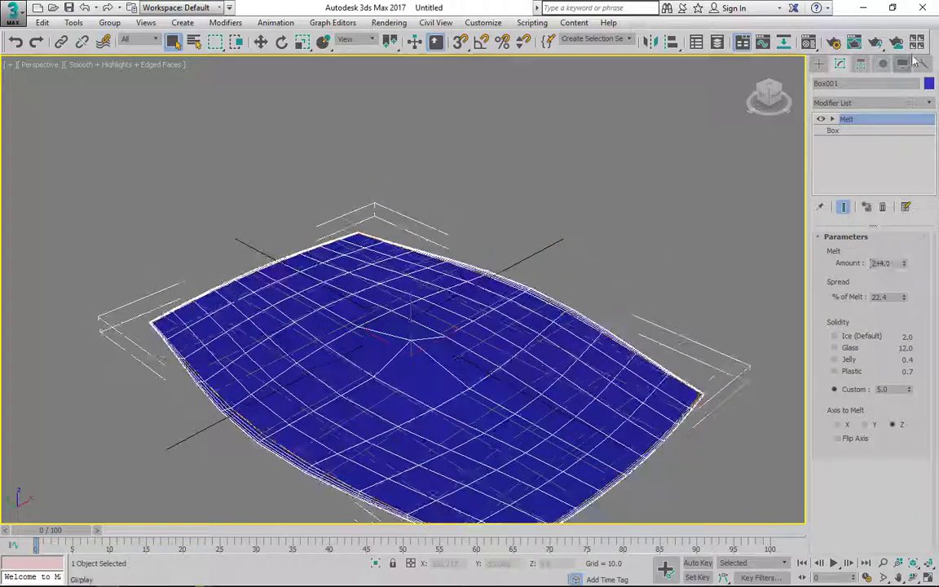
left_click_drag(904, 264, 903, 407)
Set the Melt modifier's custom solidity to 0.2 and its amount to 16.
left_click(895, 390)
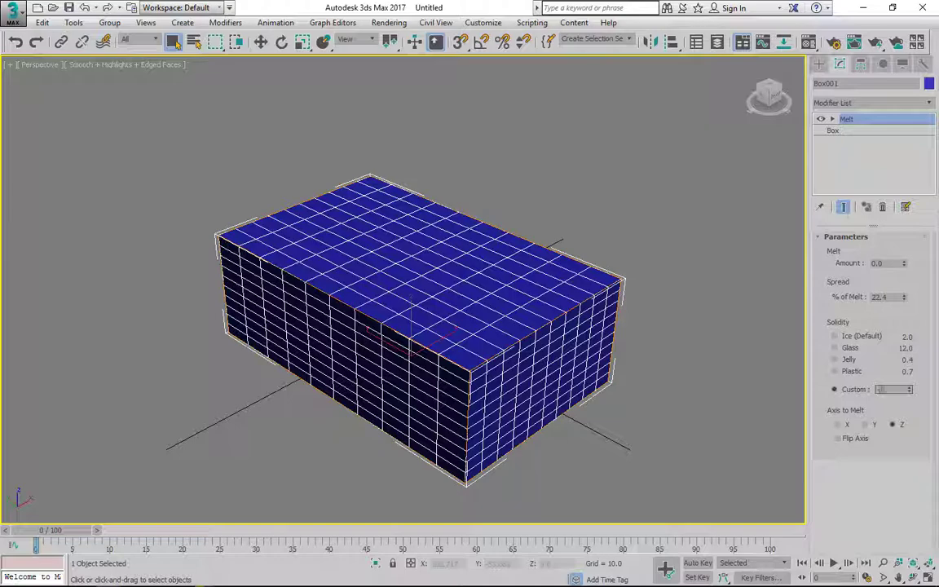
mouse_move(903, 263)
left_mouse_down()
mouse_move(902, 224)
mouse_move(903, 269)
mouse_move(907, 251)
left_mouse_up()
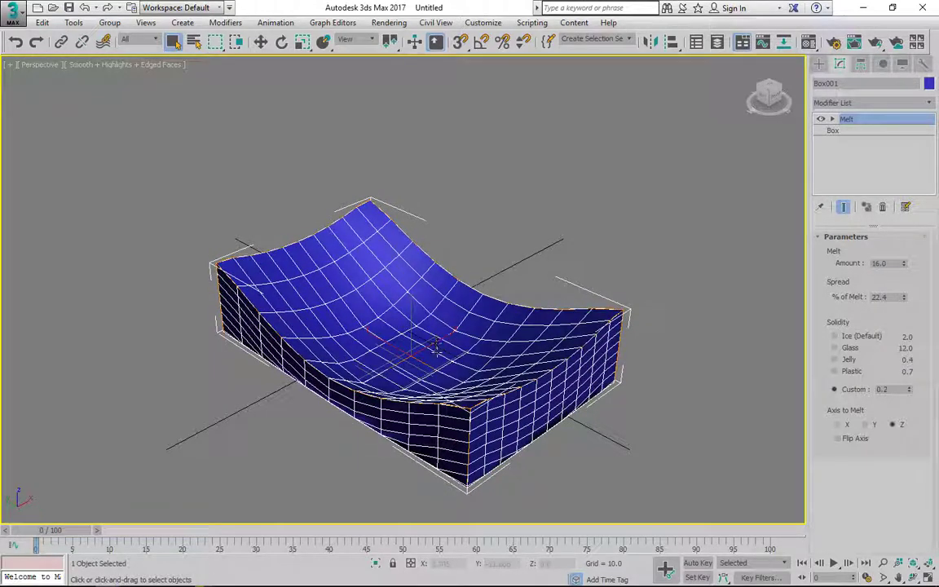
middle_click_drag(444, 352, 446, 330, "alt")
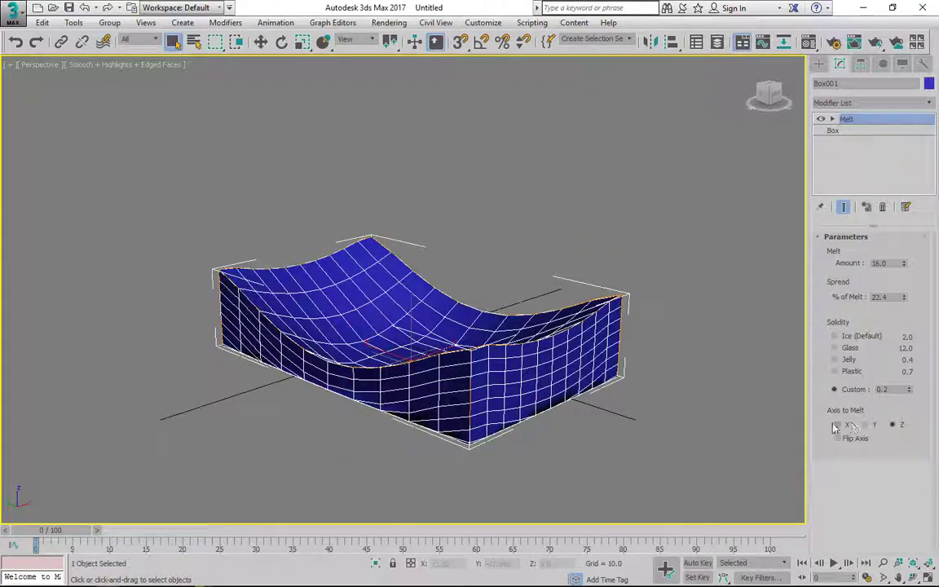
Compare the melt along the X and Y axes and set the melt axis back to Z.
left_click(843, 427)
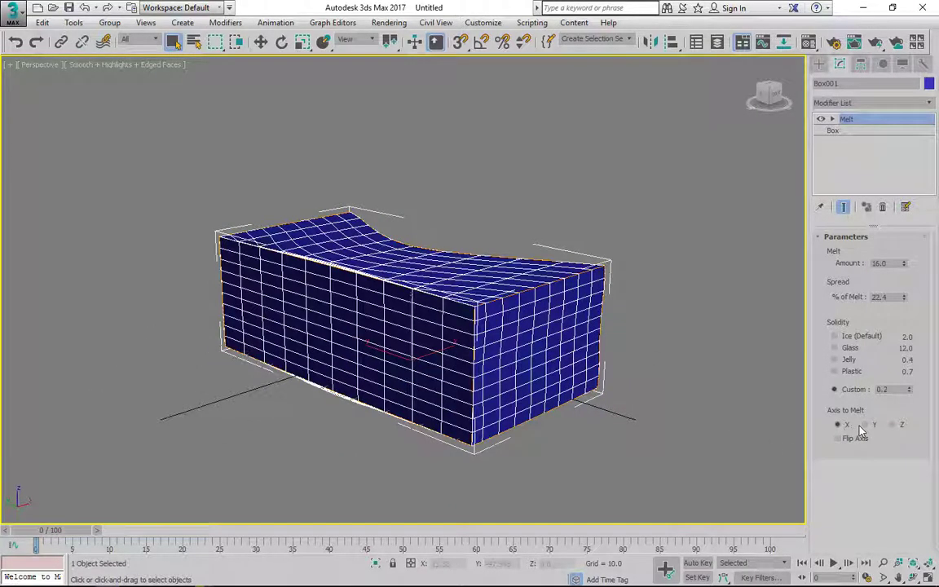
left_click(866, 426)
left_click(893, 426)
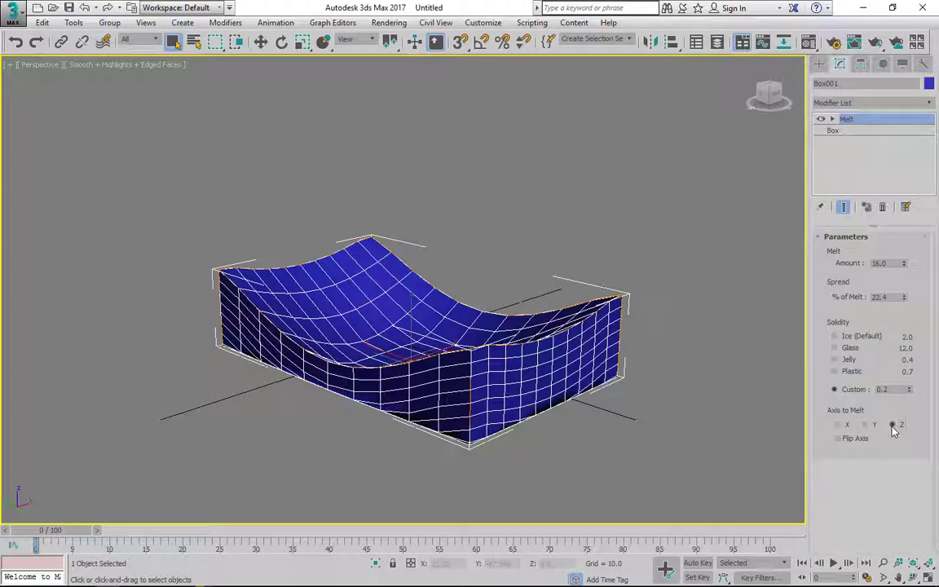
Reset the scene without saving the changes.
left_click(13, 12)
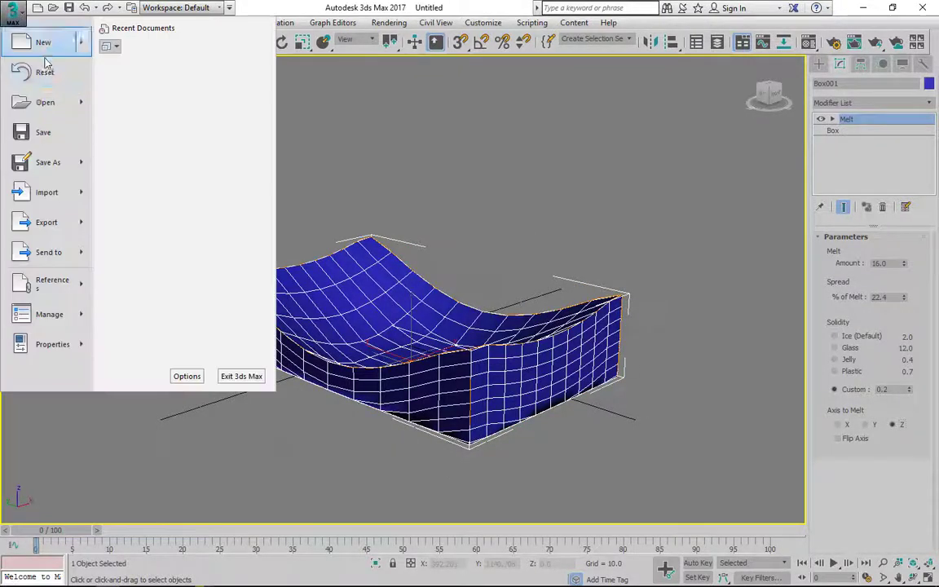
left_click(52, 78)
left_click(469, 321)
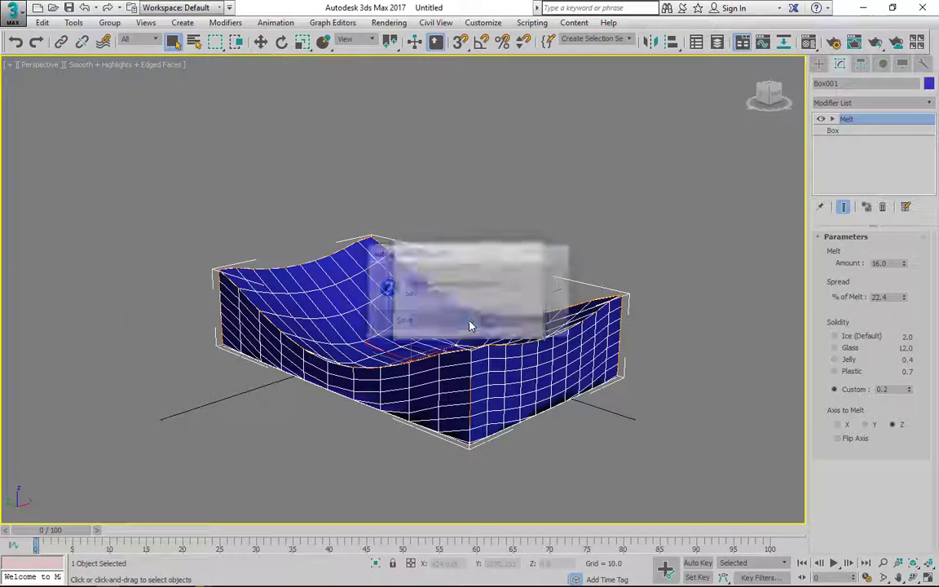
left_click(433, 320)
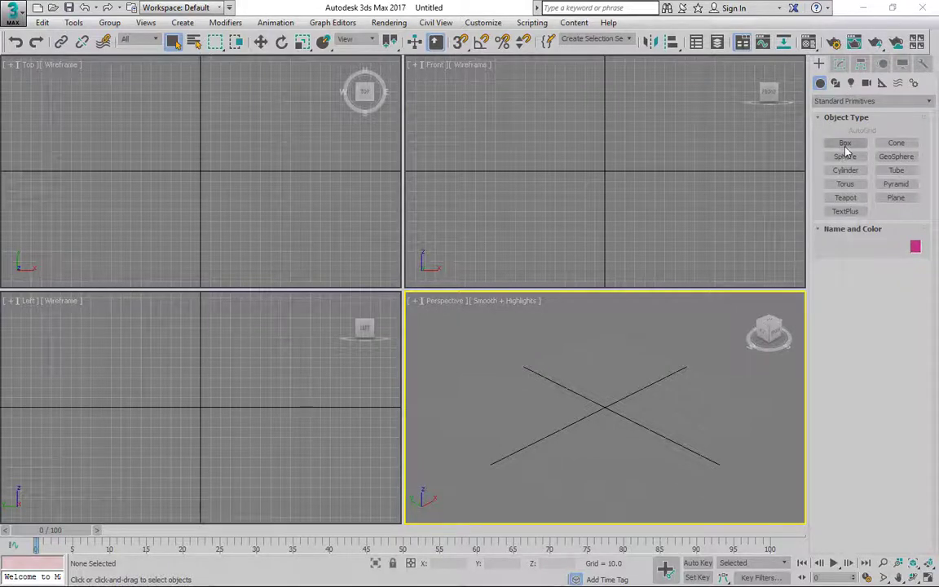
Create a box about 81 long, 23 wide and 28 high near the origin in the Perspective viewport.
left_click(845, 143)
left_click_drag(575, 374, 702, 418)
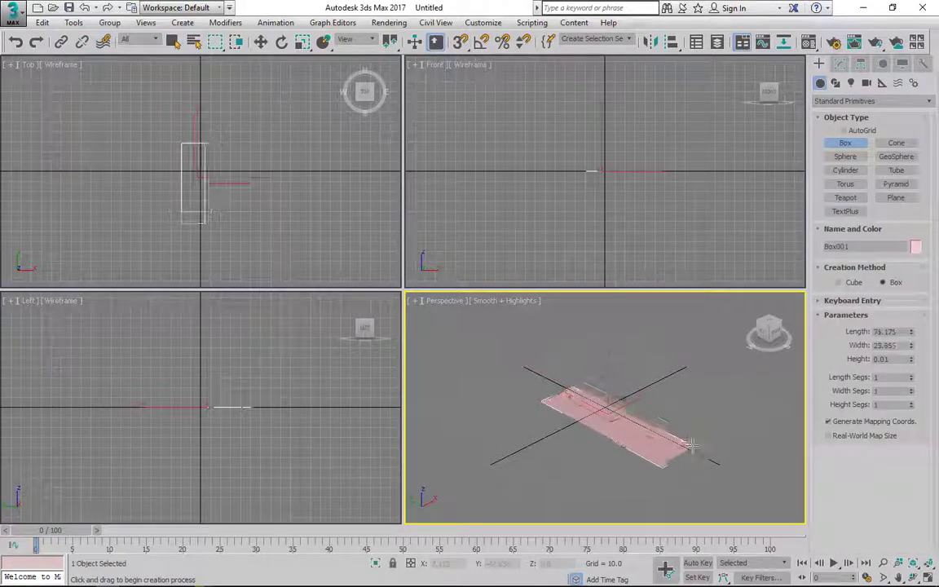
right_click(711, 422)
middle_click_drag(715, 438, 667, 444)
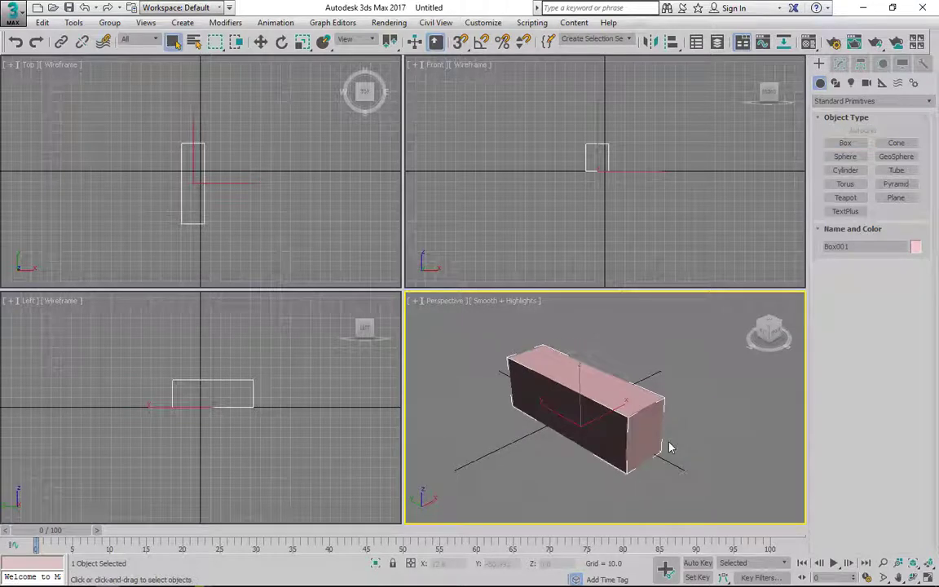
Maximize the Perspective viewport and view the box from its other side.
right_click(686, 281)
key("alt+w")
key("alt+w")
right_click(609, 427)
key("alt+w")
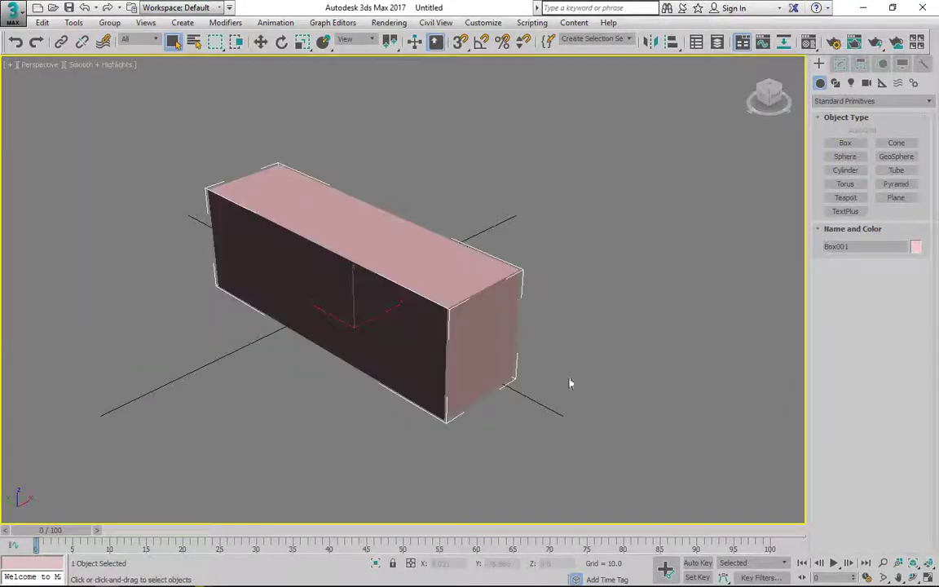
middle_click_drag(570, 384, 456, 397, "alt")
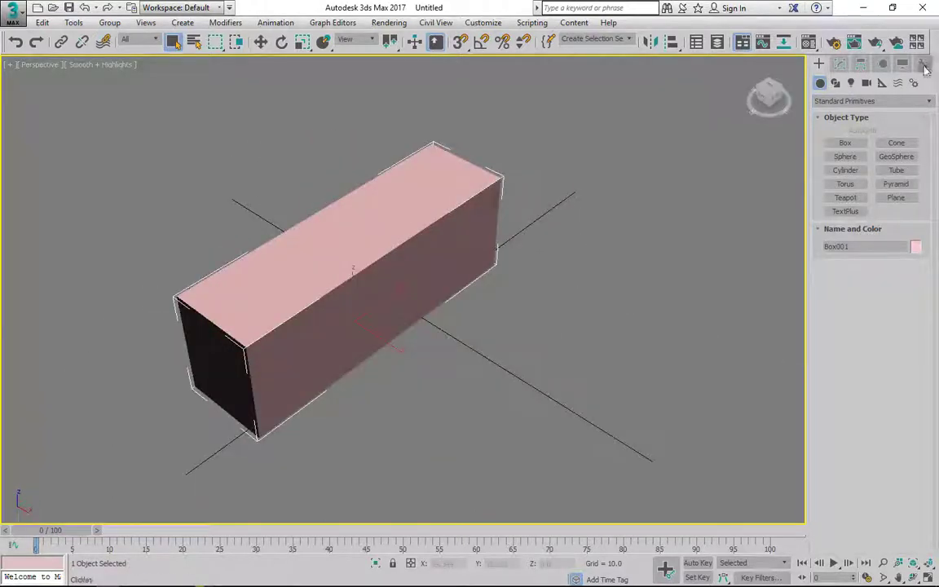
Apply the Mirror modifier to the box.
left_click(839, 64)
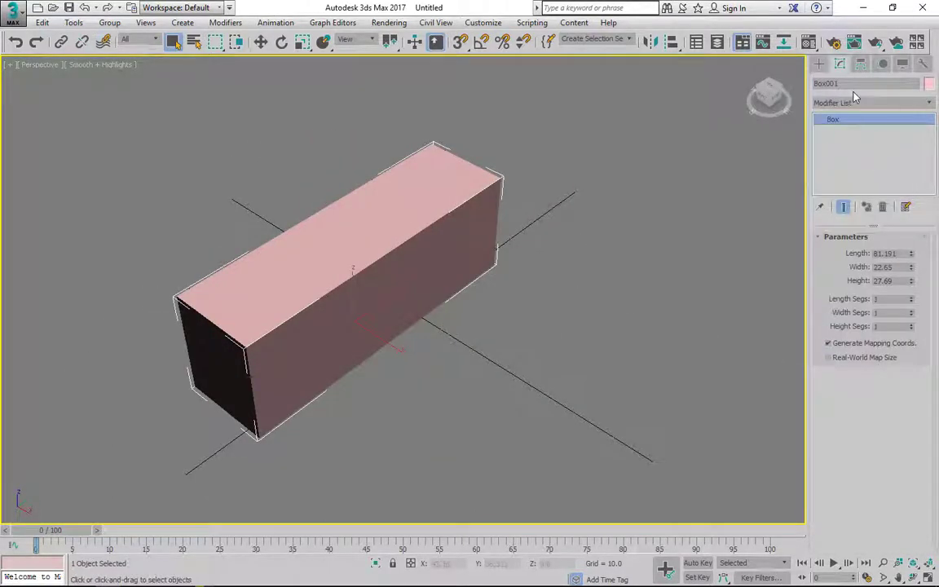
left_click(857, 104)
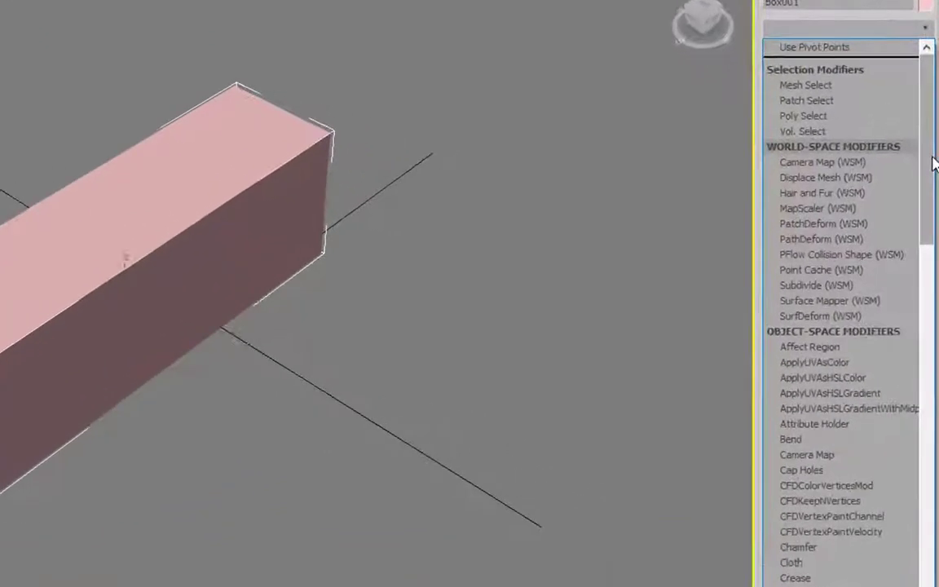
left_click_drag(929, 181, 934, 448)
left_click_drag(934, 487, 931, 432)
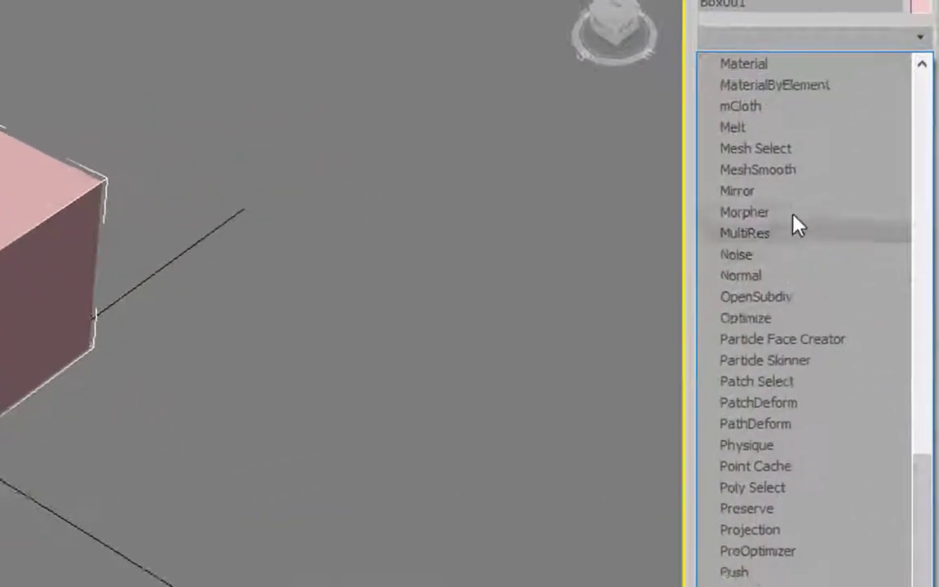
left_click(823, 148)
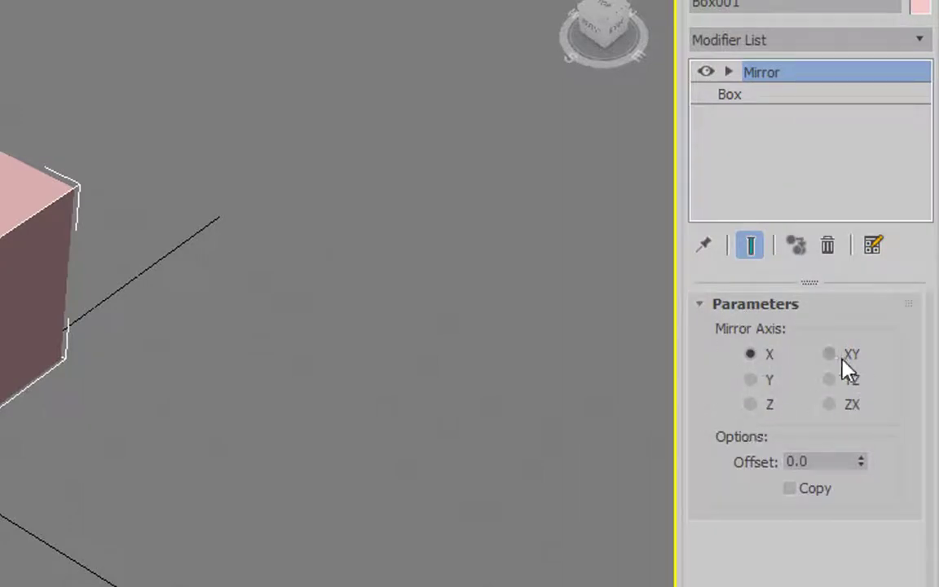
Compare the mirror along the X, Y and Z axes and leave the mirror axis at Z.
left_click(751, 404)
left_click(751, 354)
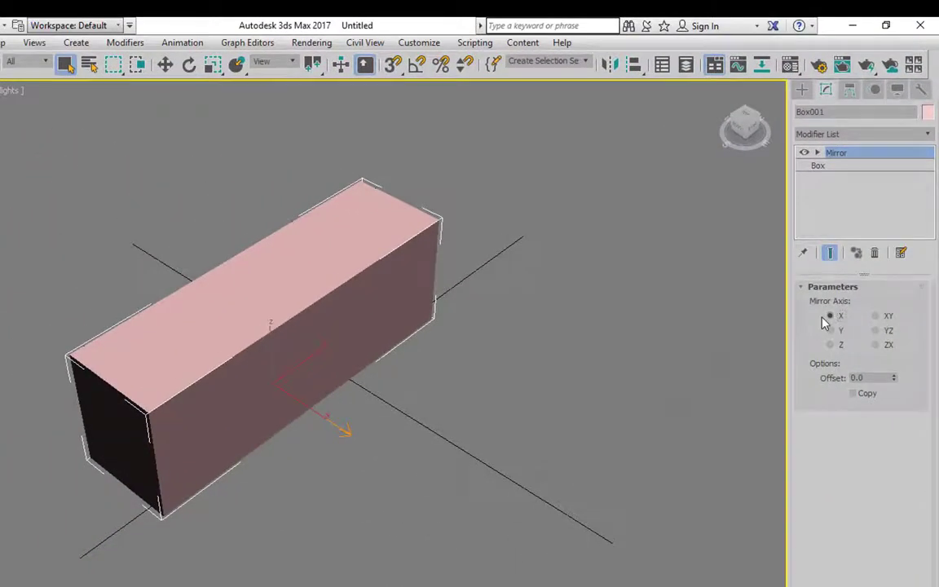
left_click(832, 331)
left_click(832, 345)
middle_click_drag(498, 477, 379, 419, "alt")
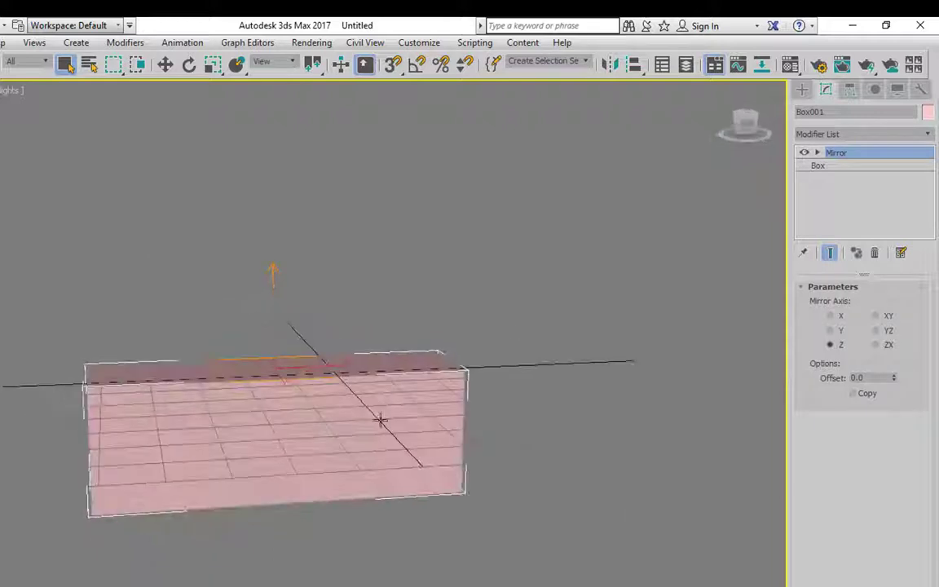
left_click(840, 318)
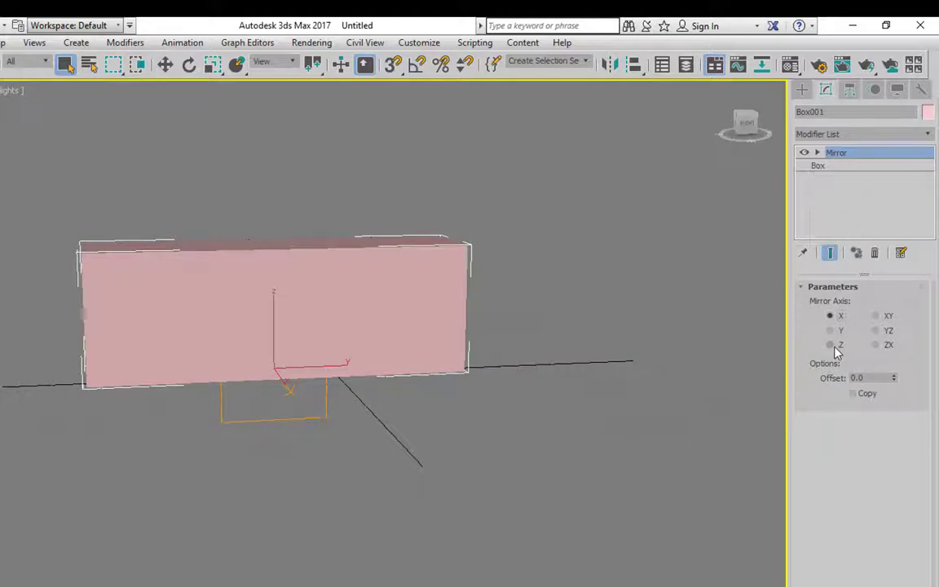
left_click(832, 346)
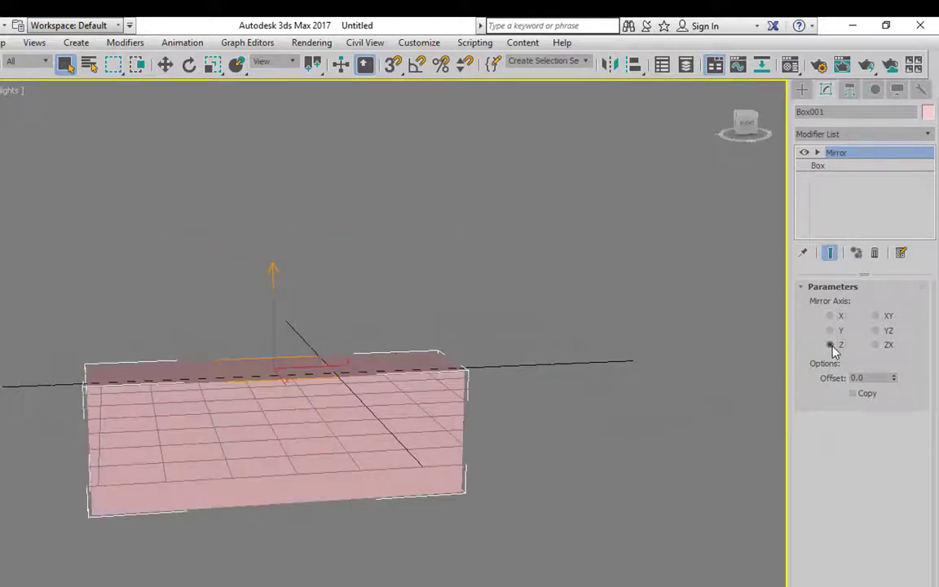
Enable Copy in the Mirror modifier and set its offset to about -8.16.
left_click(855, 395)
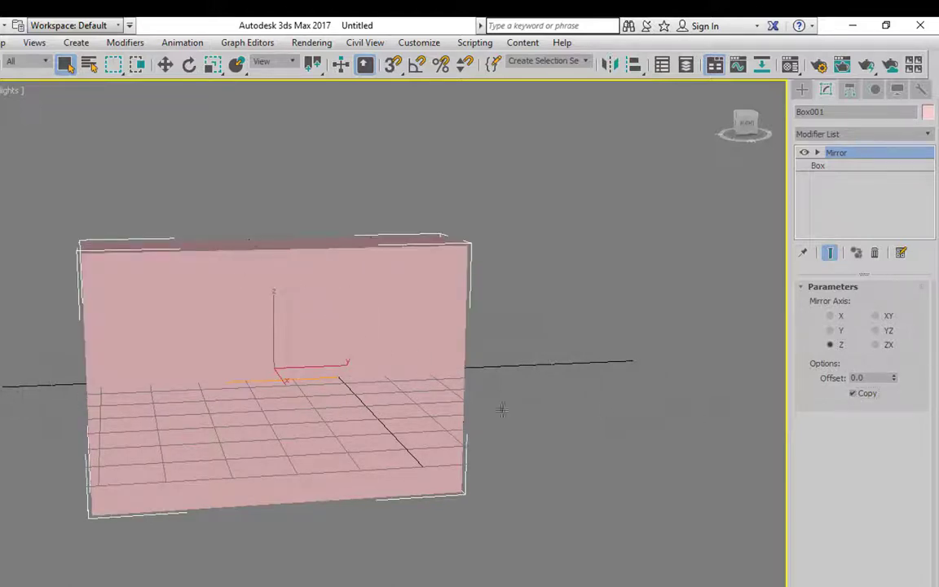
middle_click_drag(377, 459, 274, 473, "alt")
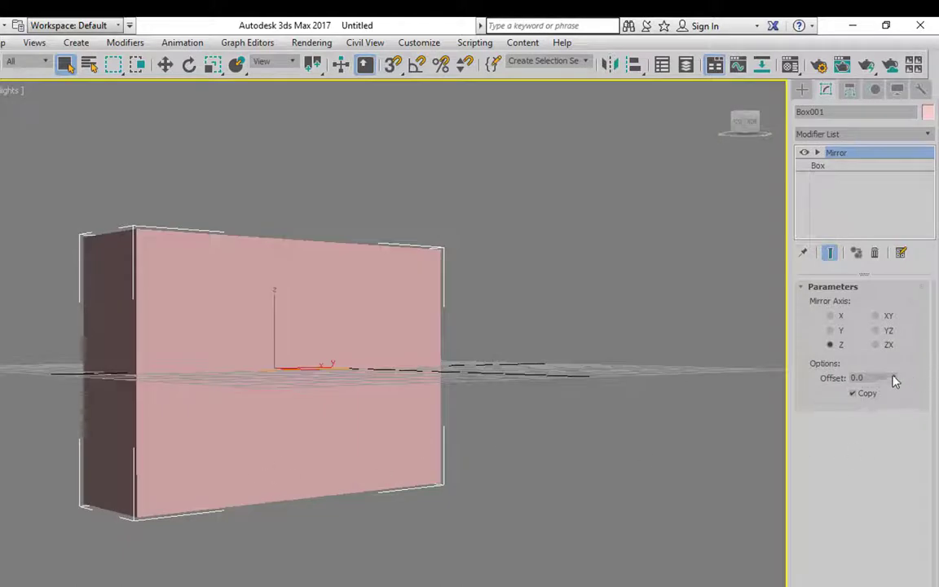
left_click_drag(894, 381, 759, 335)
middle_click_drag(453, 411, 567, 434, "alt")
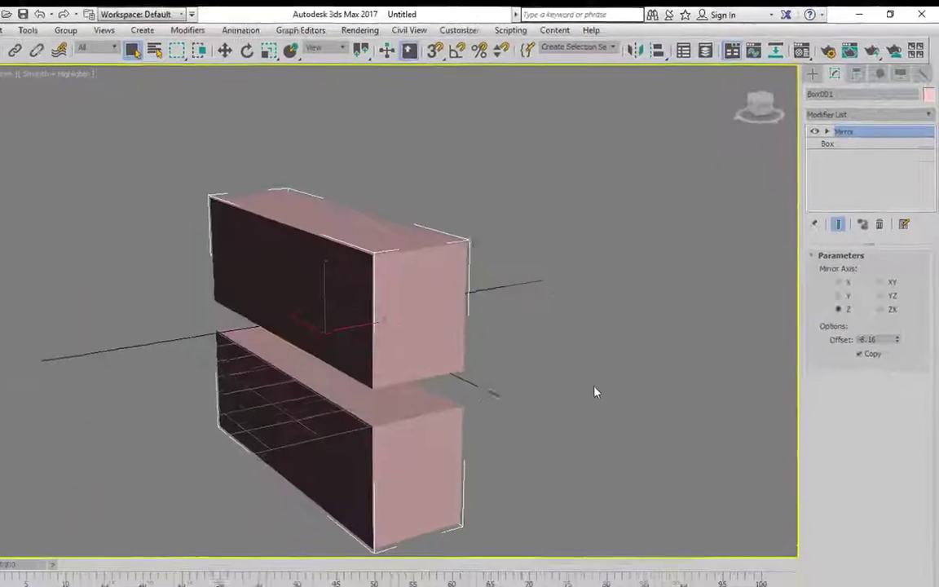
Change the mirror axis to XY and set the offset to about 29.784.
left_click(888, 282)
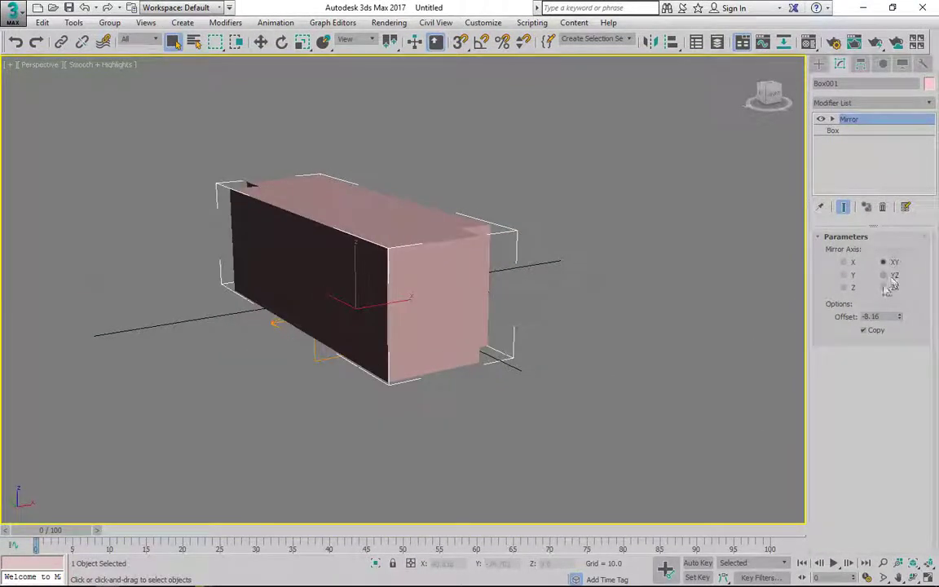
middle_click_drag(742, 331, 595, 388, "alt")
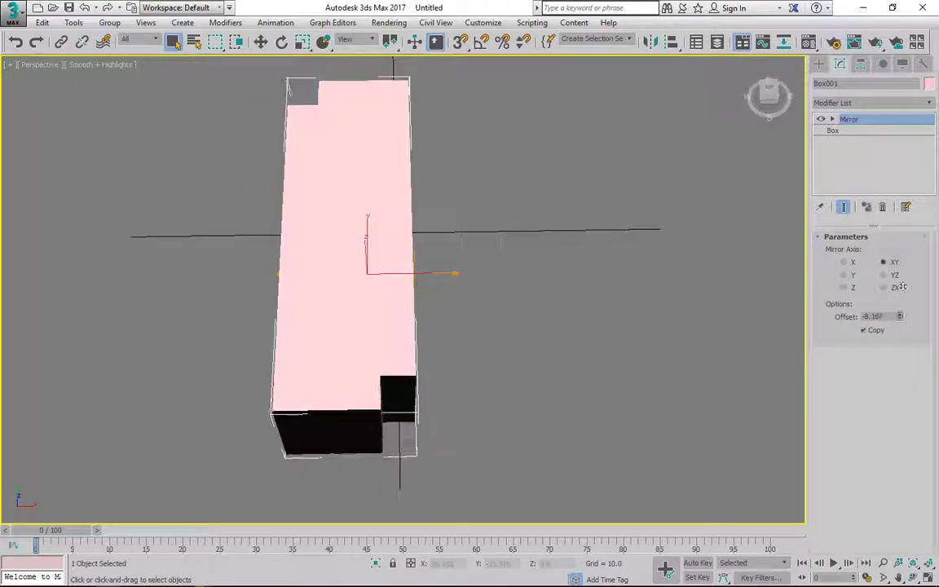
left_click_drag(903, 286, 887, 136)
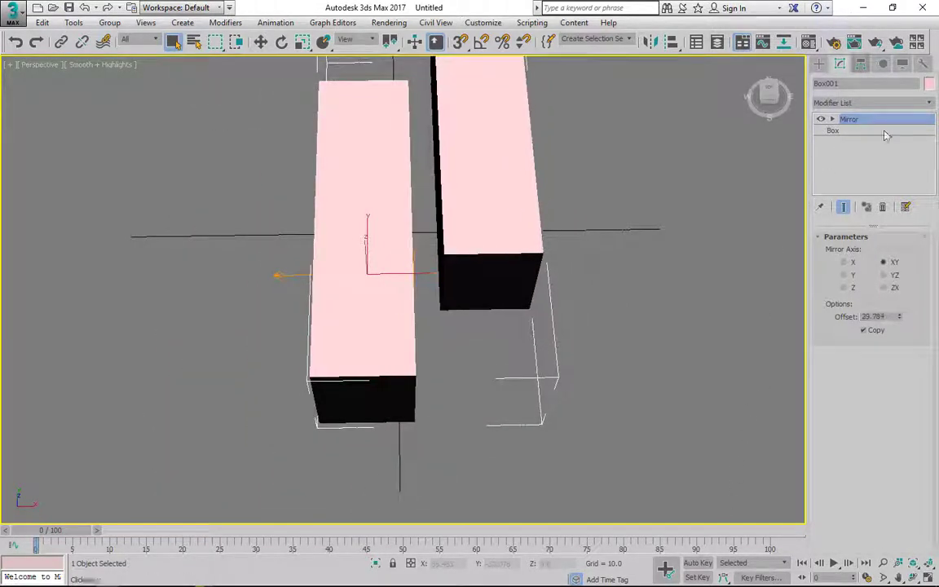
Change the mirror axis to YZ and set the offset to about -8.34.
left_click(886, 276)
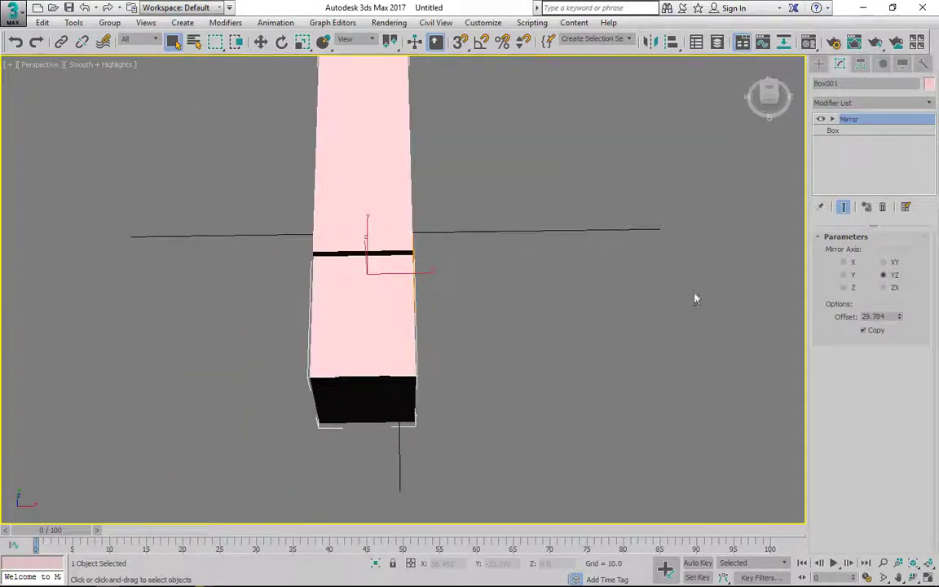
middle_click_drag(697, 296, 679, 256, "alt")
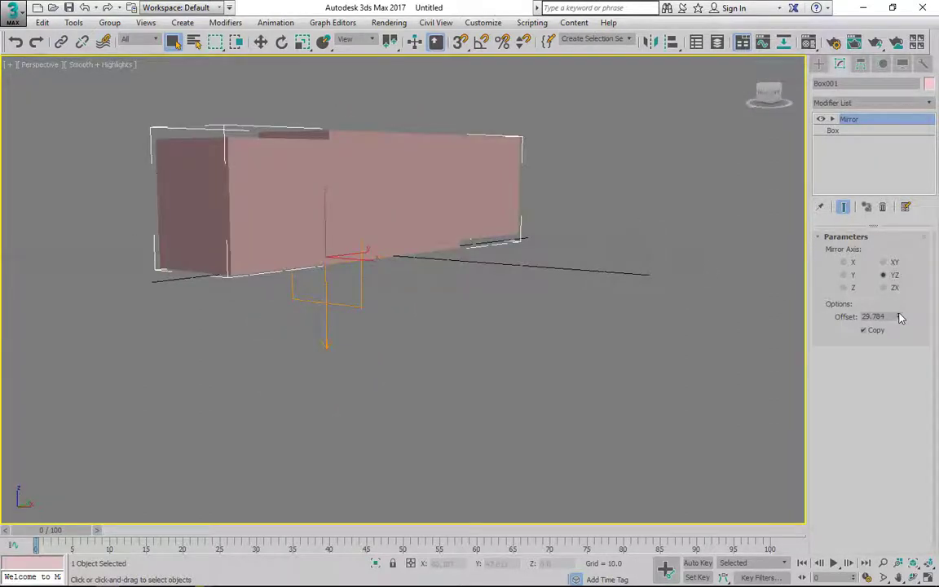
left_click_drag(900, 316, 905, 404)
middle_click_drag(706, 392, 747, 419, "alt")
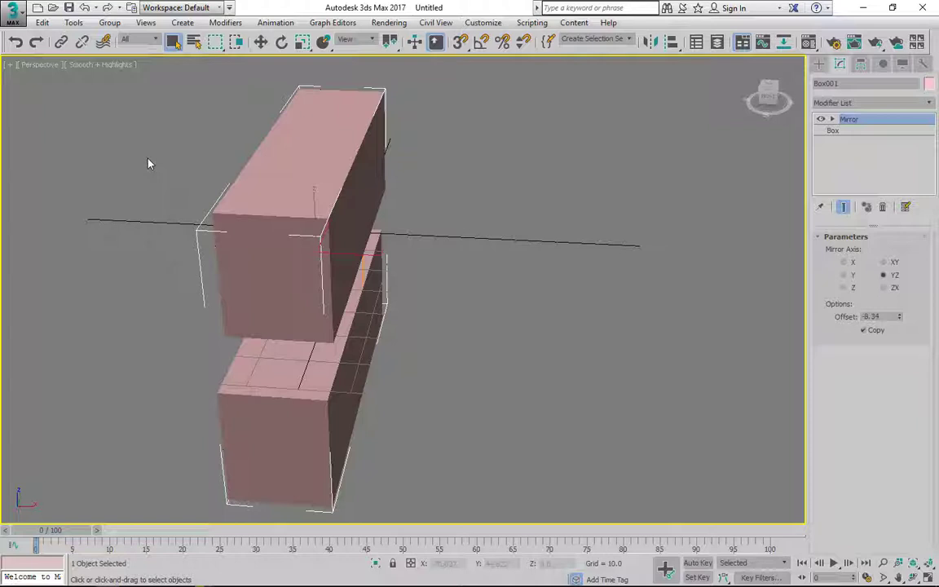
Reset the scene, discarding the mirrored box without saving.
left_click(13, 13)
left_click(41, 70)
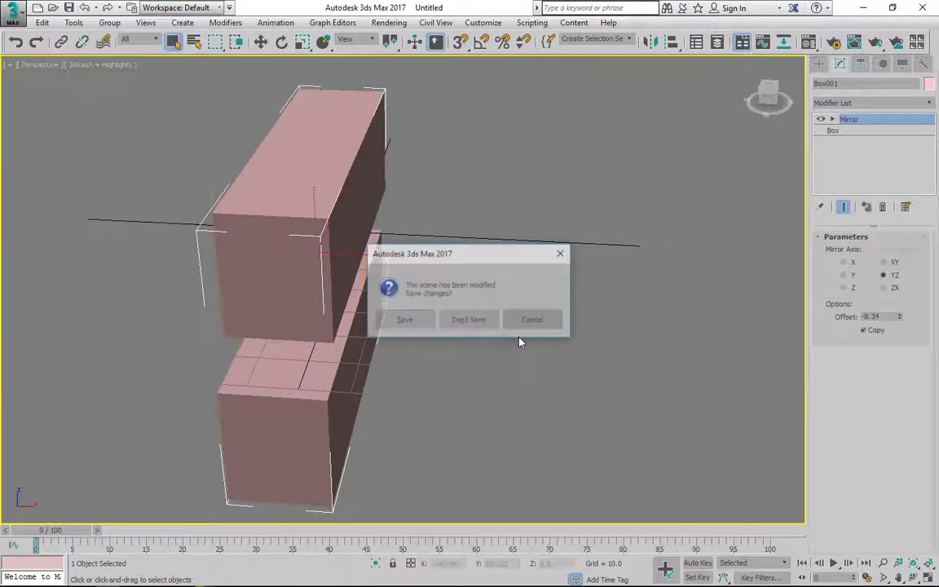
left_click(466, 321)
left_click(448, 326)
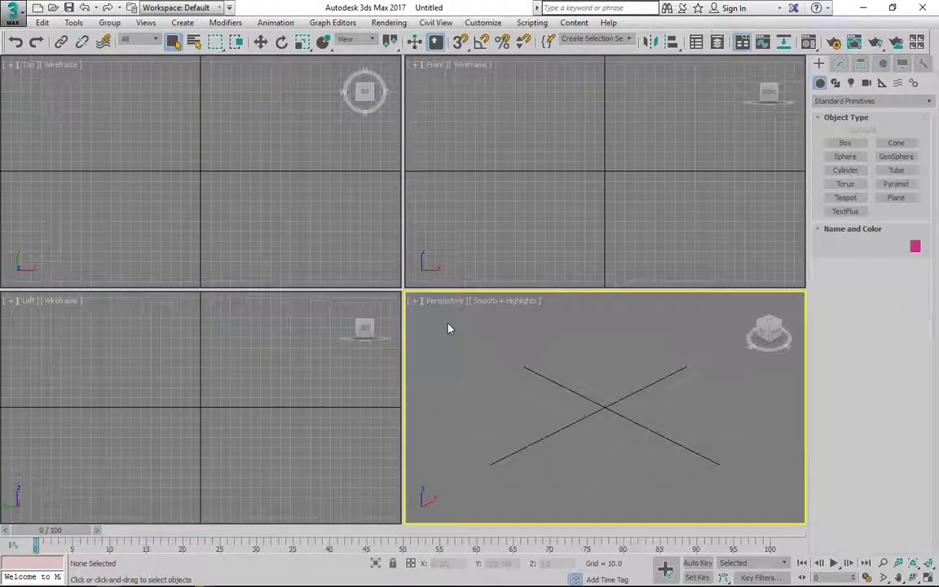
Create a box about 75 long, 47 wide and 33 high in the Perspective viewport and show it with Edged Faces.
left_click(819, 63)
left_click(846, 142)
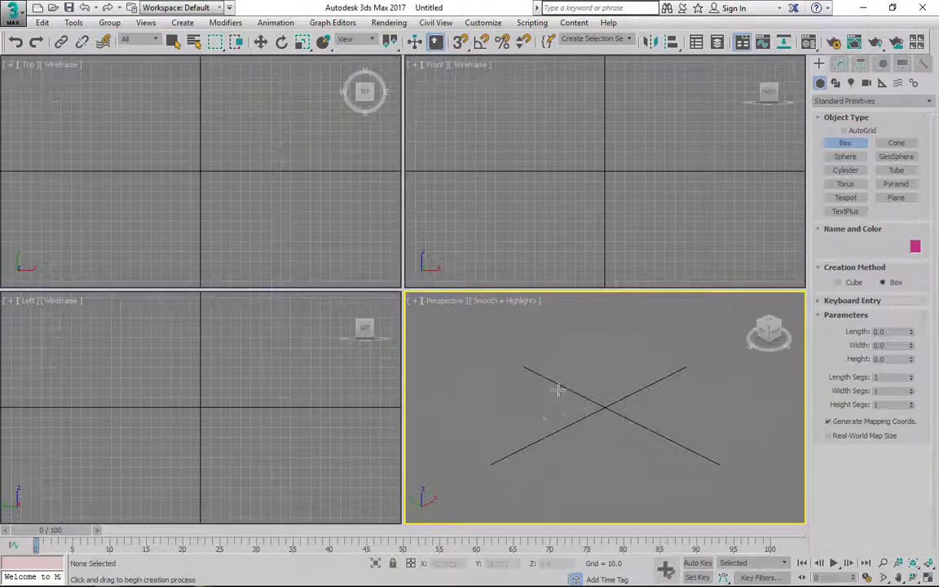
left_click_drag(491, 368, 709, 424)
left_click(706, 366)
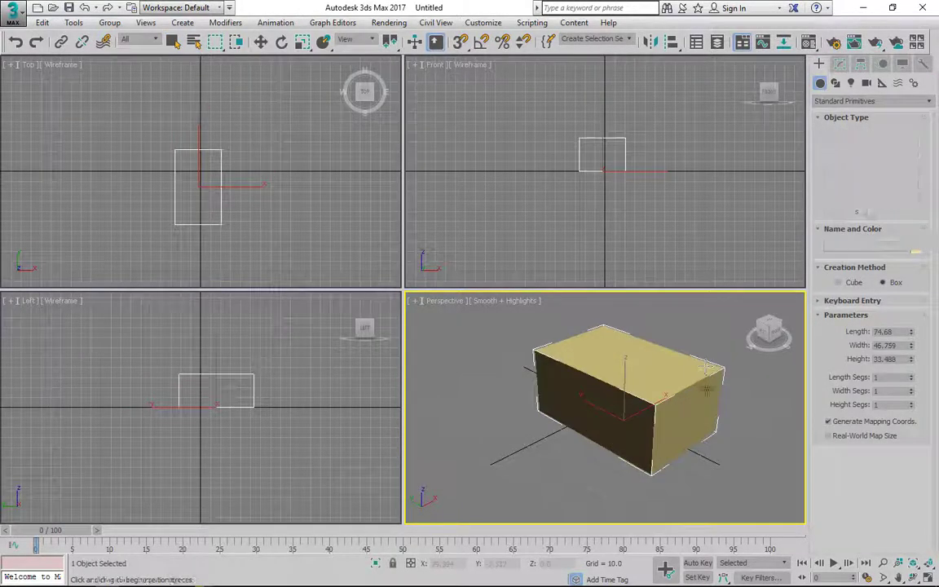
right_click(709, 414)
left_click(504, 301)
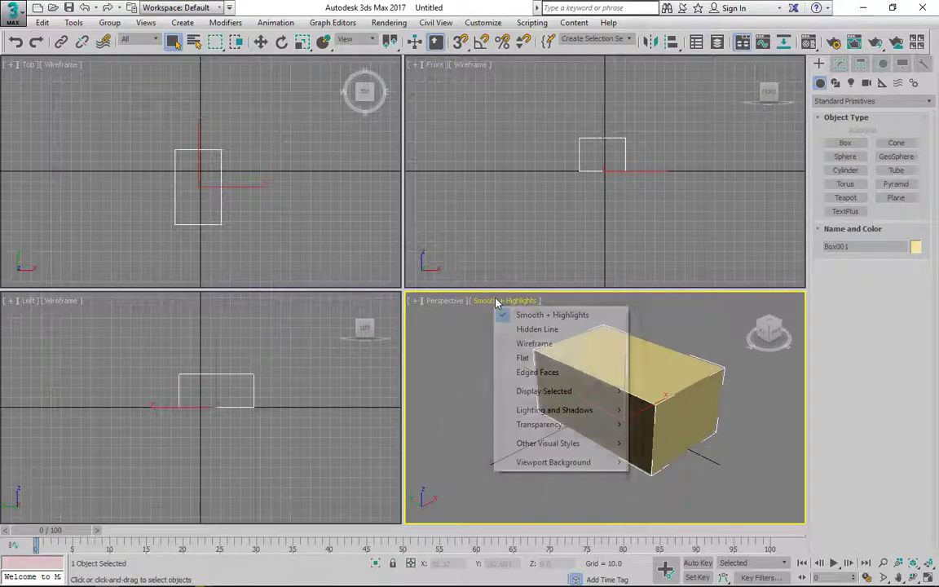
left_click(526, 372)
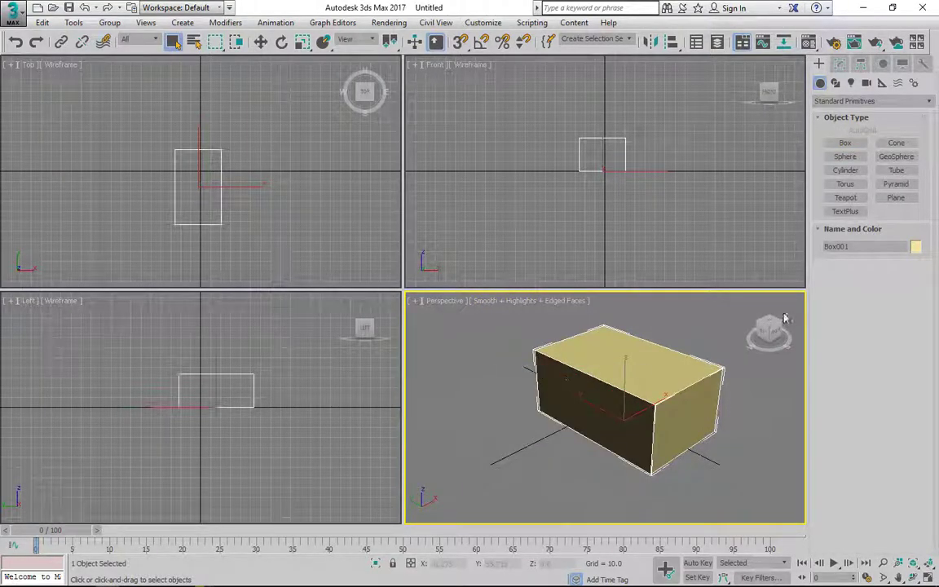
Set the box's length, width and height segments to 11 each.
left_click(840, 64)
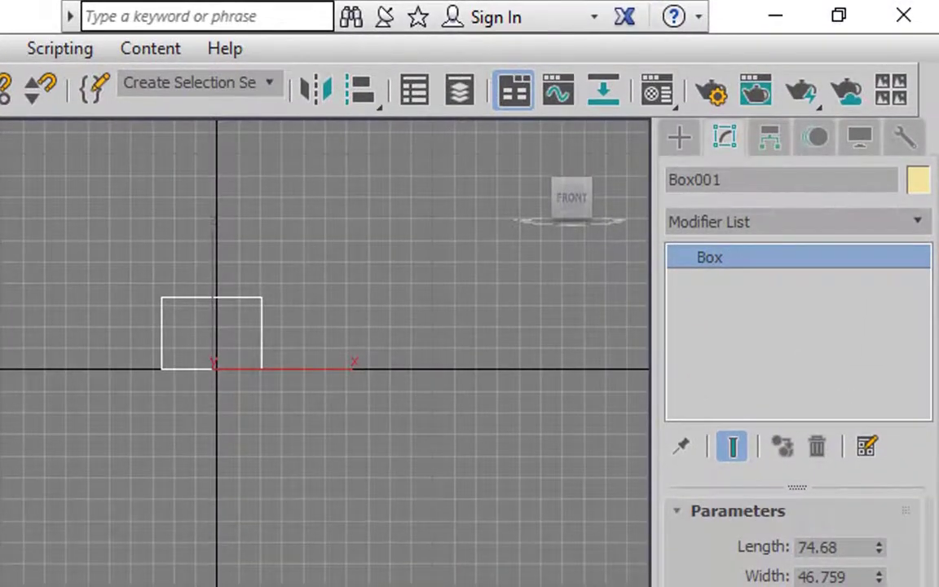
left_click_drag(824, 445, 709, 449)
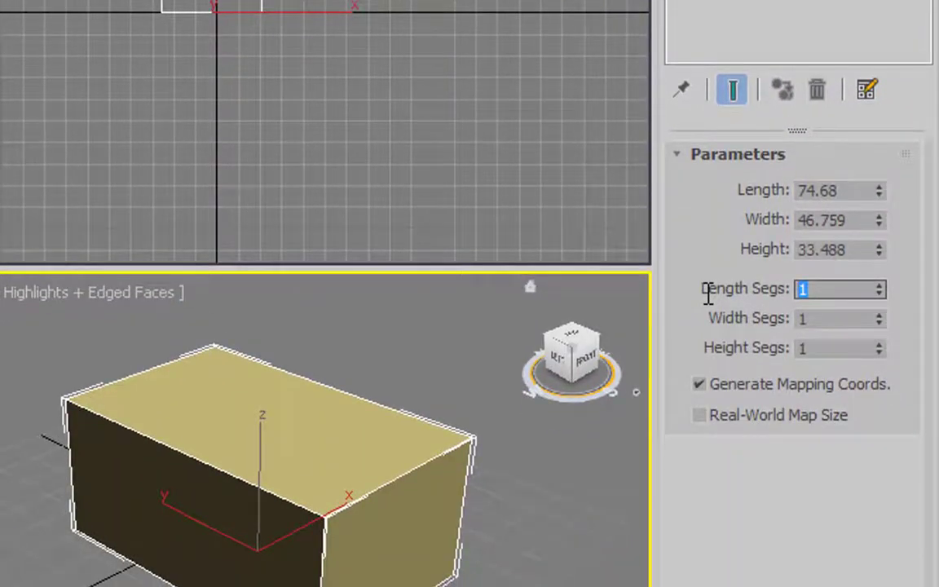
type("11")
left_click_drag(859, 318, 795, 319)
type("11")
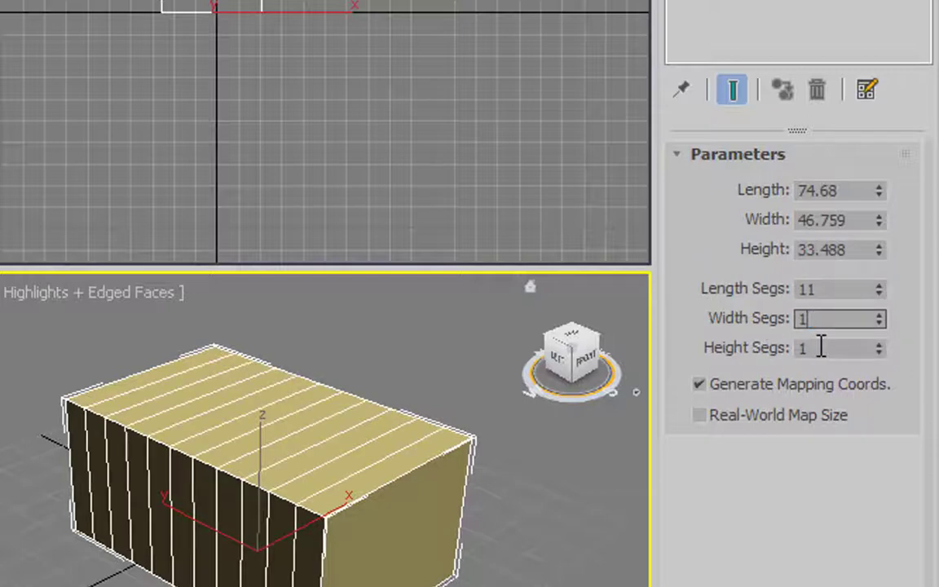
key("Tab")
type("11")
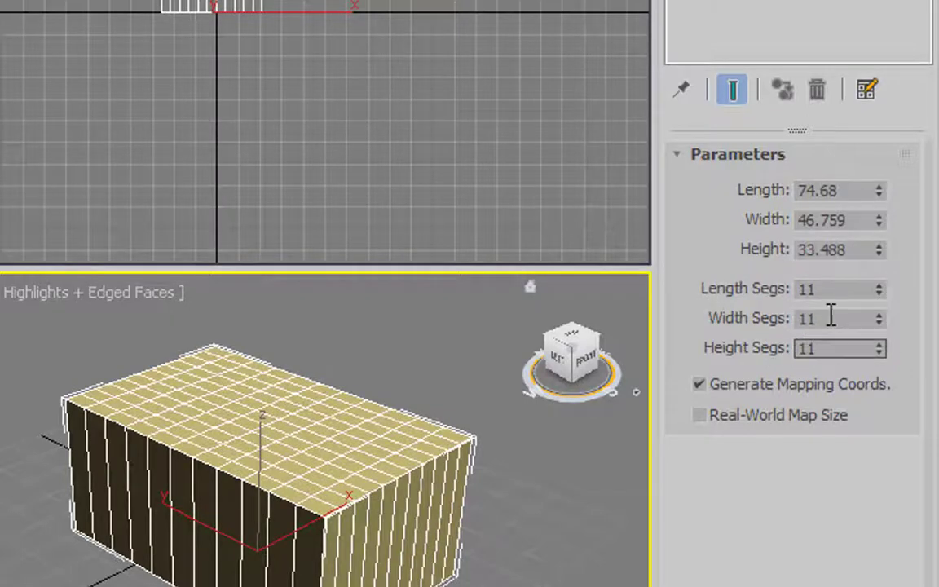
key("Return")
Maximize the Perspective viewport and apply the Noise modifier to the segmented box.
middle_click_drag(594, 540, 512, 557)
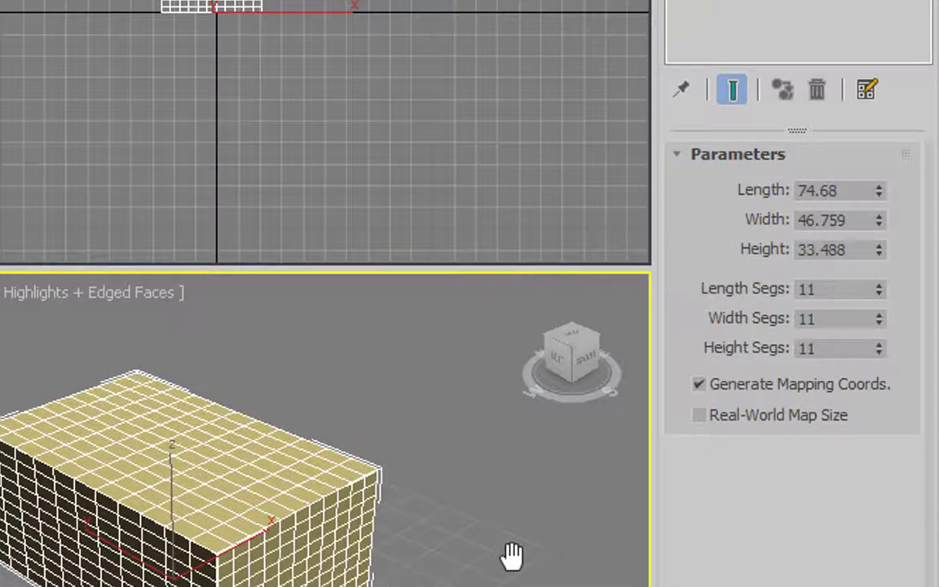
key("alt+w")
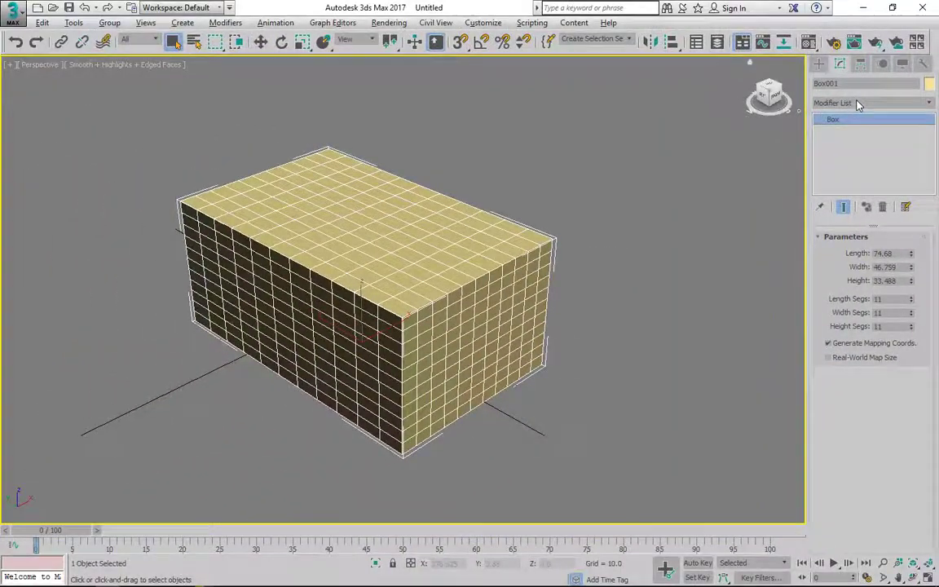
left_click(918, 101)
left_click_drag(930, 143, 932, 329)
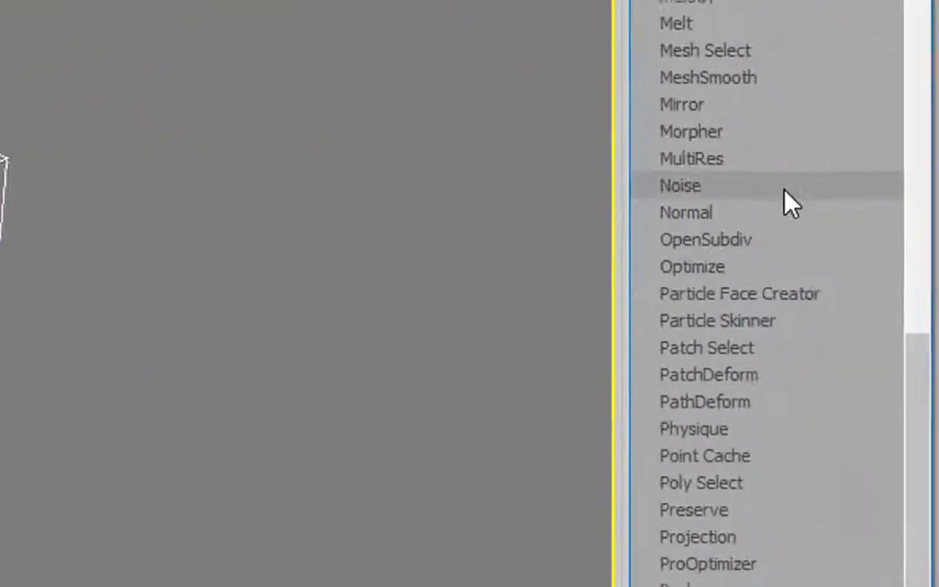
left_click(843, 249)
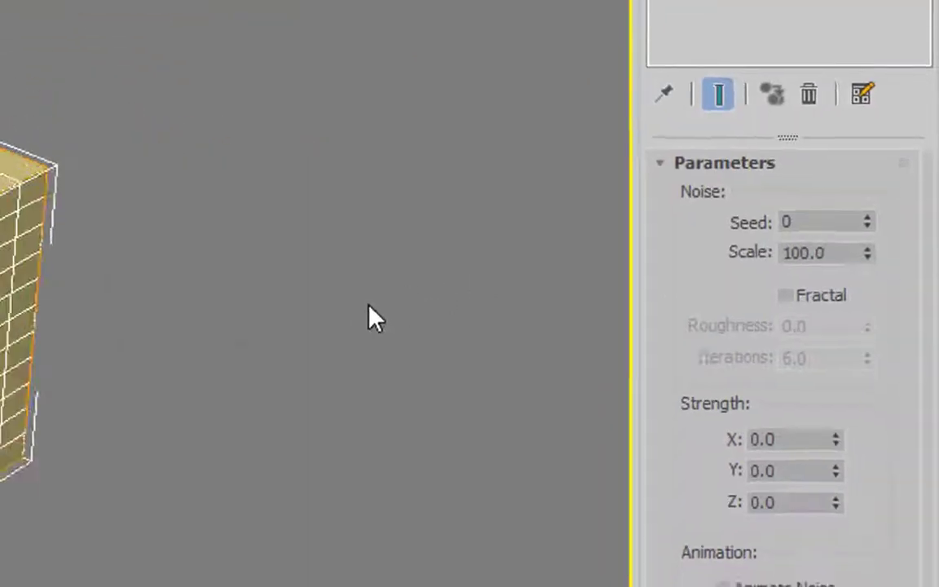
Set the Noise modifier's seed to 81 and its X, Y and Z strength to 4.
middle_click_drag(329, 306, 280, 262, "alt")
middle_click_drag(582, 283, 599, 277, "alt")
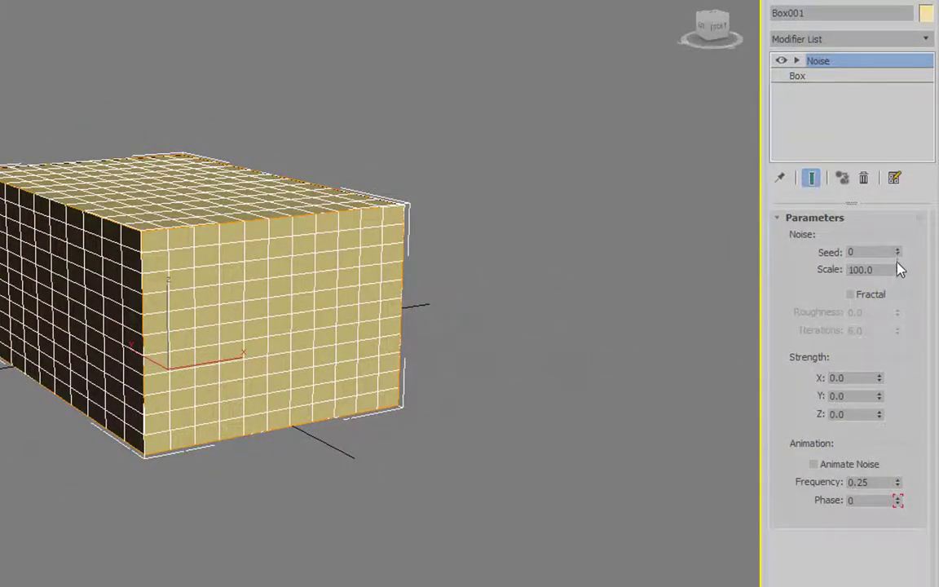
left_click_drag(897, 252, 896, 184)
double_click(851, 379)
type("4")
key("Tab")
type("4")
key("Tab")
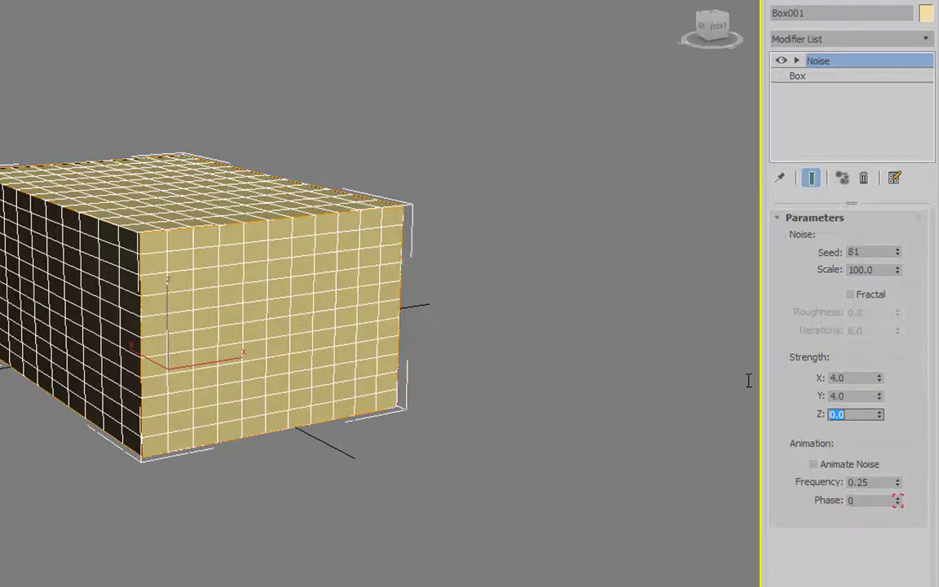
type("4")
left_click(866, 397)
Set the Noise modifier's strength to 12 on the X, Y and Z axes.
middle_click_drag(478, 398, 560, 495, "alt")
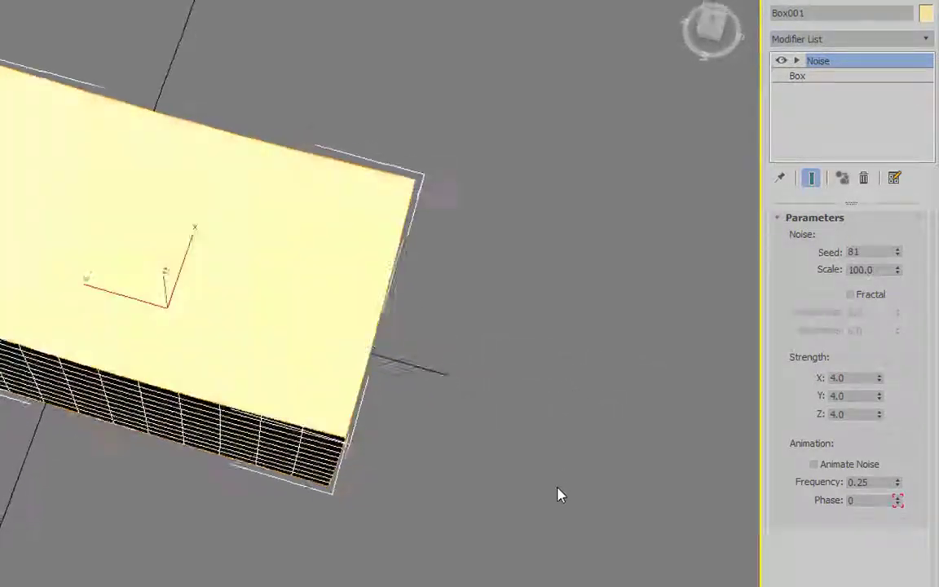
left_click(858, 377)
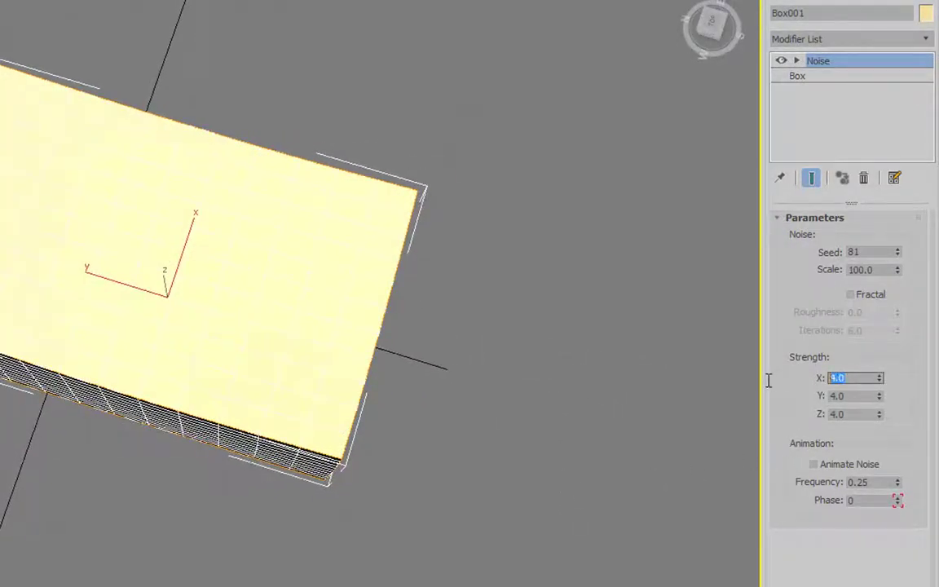
type("12")
left_click(854, 396)
type("12")
key("Tab")
type("12")
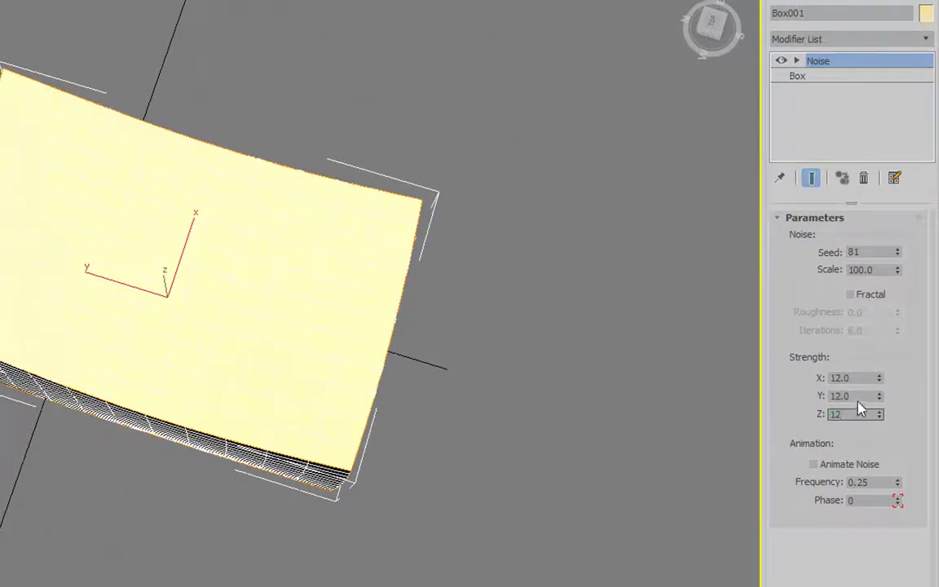
left_click(863, 396)
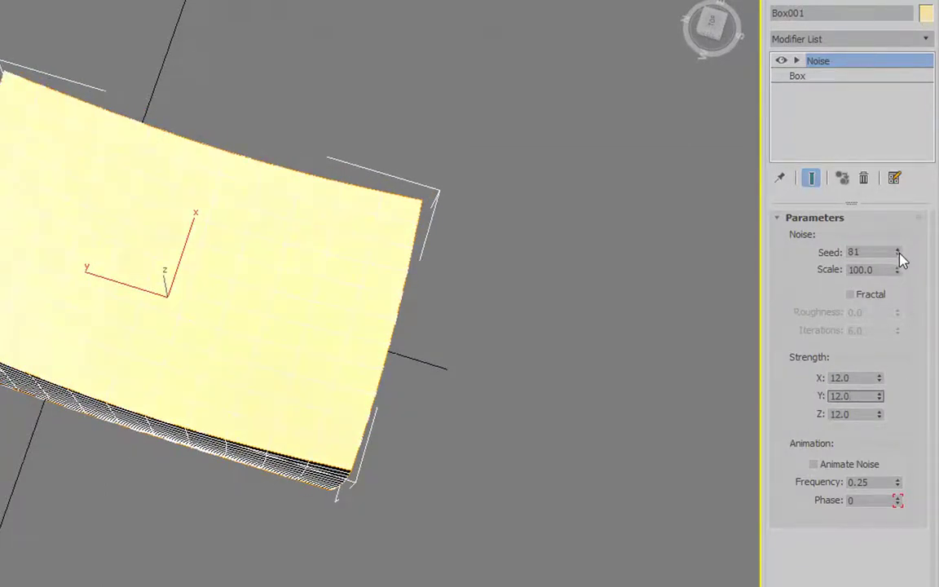
Vary the Noise scale through larger and smaller values to compare the distortion, ending at 13.44.
left_click_drag(899, 272, 907, 303)
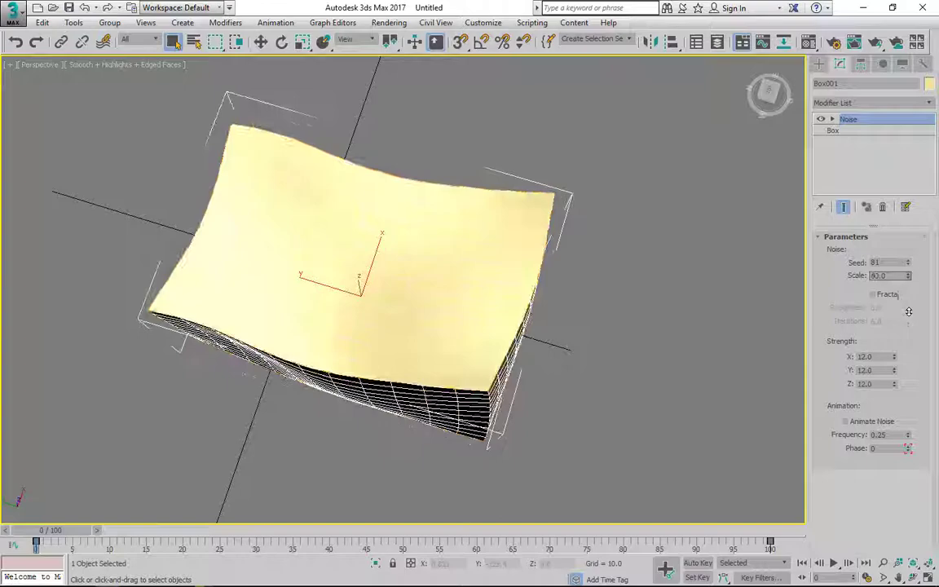
left_click_drag(909, 311, 910, 325)
middle_click_drag(612, 438, 698, 253, "alt")
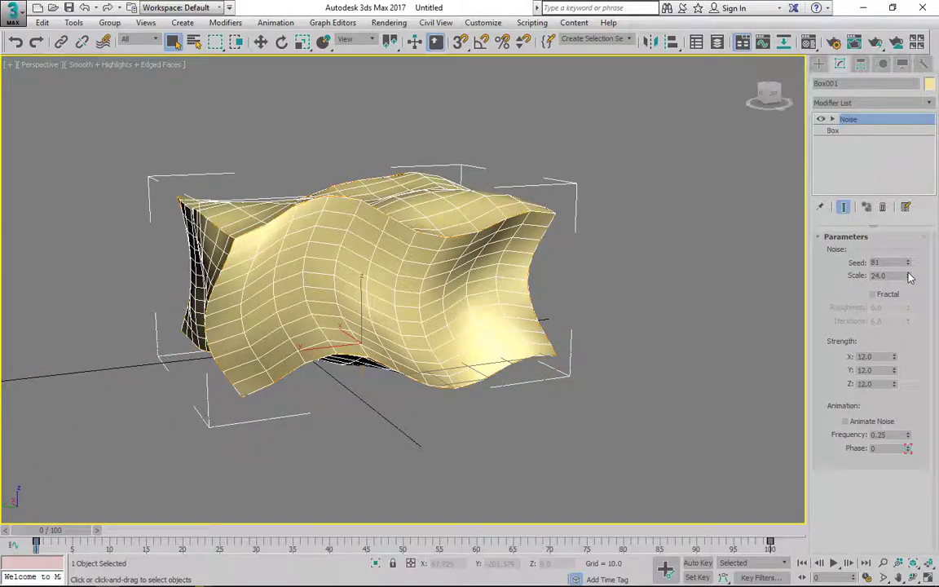
mouse_move(908, 275)
left_mouse_down()
mouse_move(908, 216)
mouse_move(908, 326)
mouse_move(907, 49)
mouse_move(900, 555)
mouse_move(891, 276)
left_mouse_up()
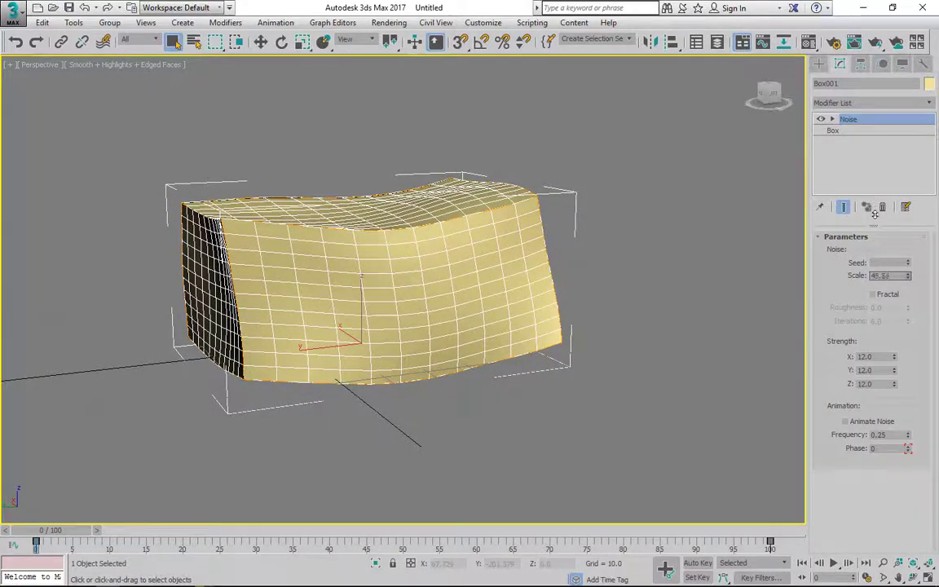
left_click_drag(875, 214, 875, 238)
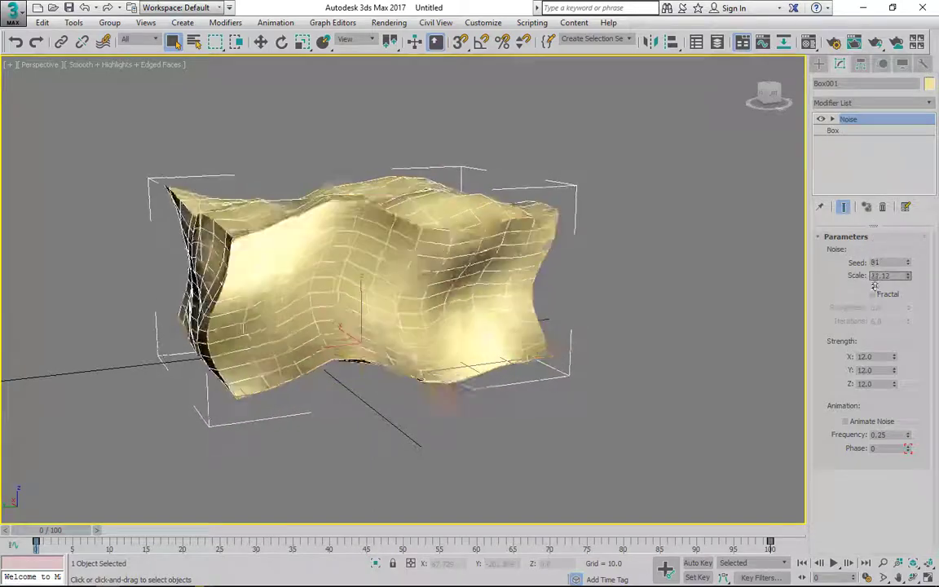
left_click_drag(875, 309, 877, 297)
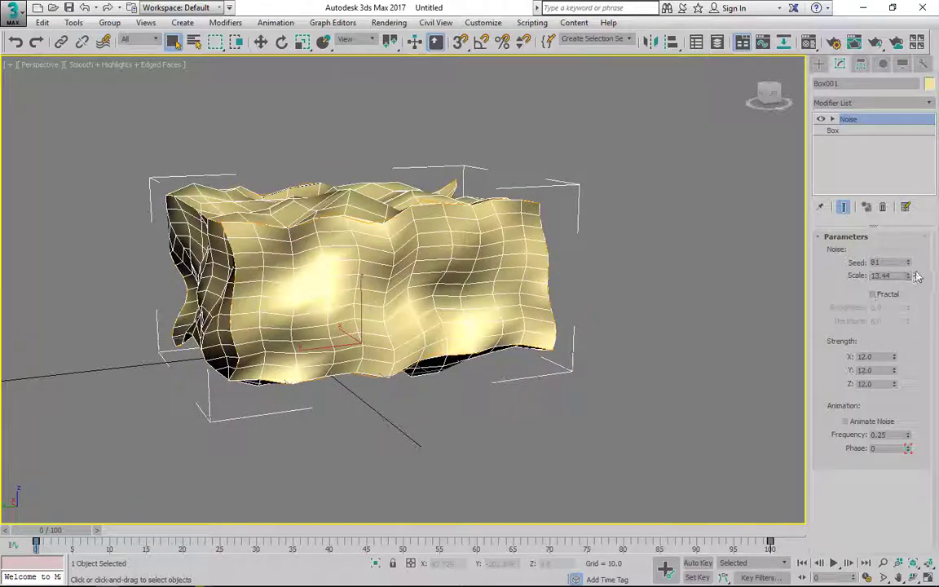
Change the Noise seed to 68 and the animation phase to -17.
mouse_move(909, 262)
left_mouse_down()
mouse_move(903, 112)
mouse_move(902, 267)
left_mouse_up()
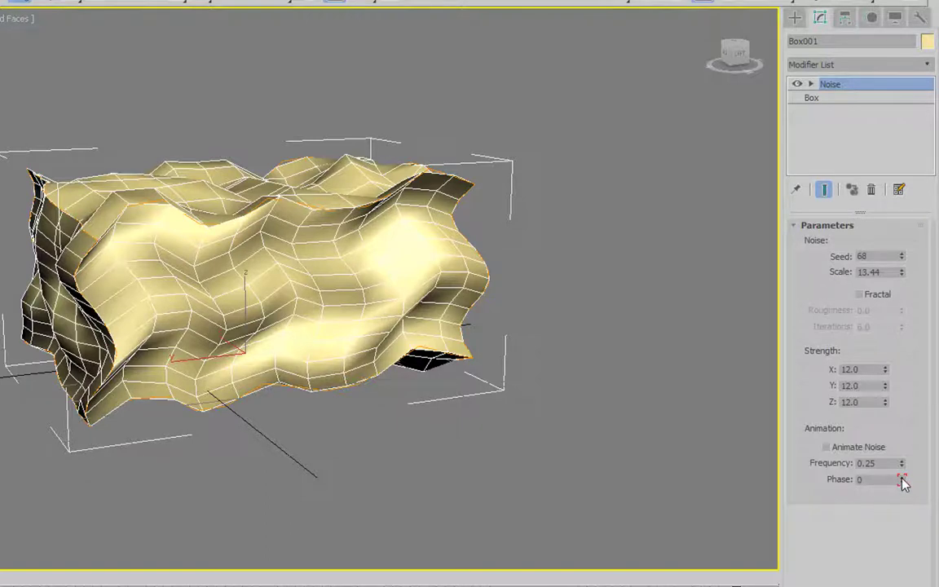
left_click_drag(903, 482, 902, 491)
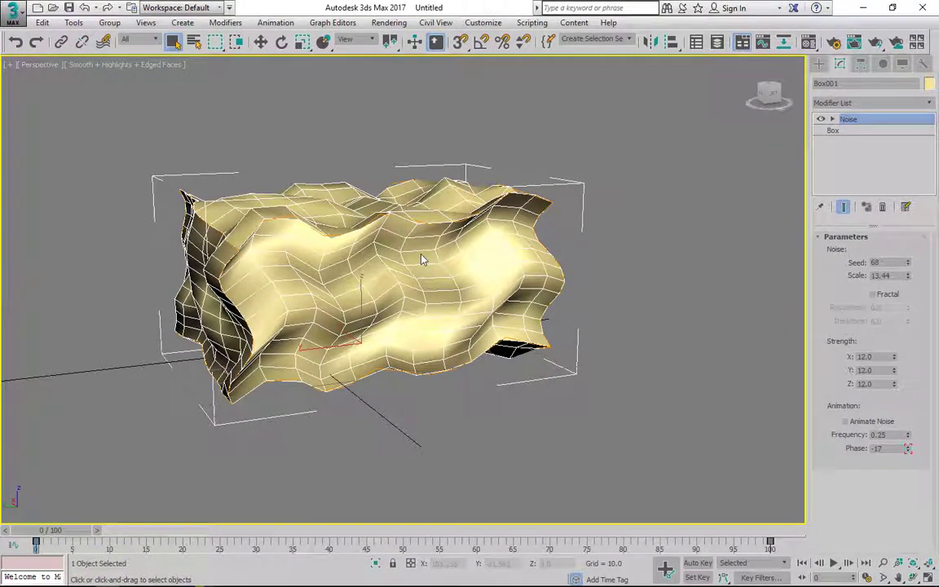
Reset the scene, discarding the noise-distorted box without saving.
left_click(12, 11)
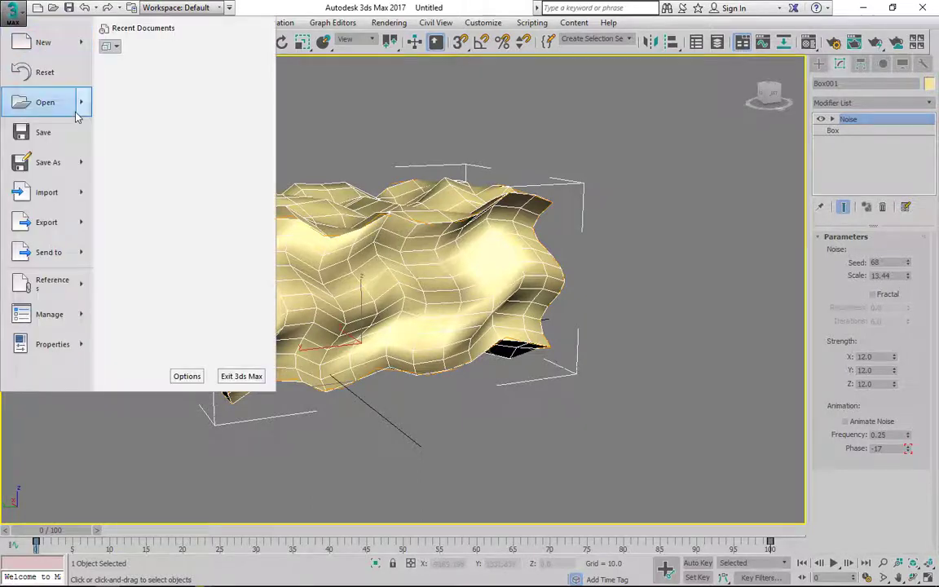
left_click(47, 78)
left_click(484, 324)
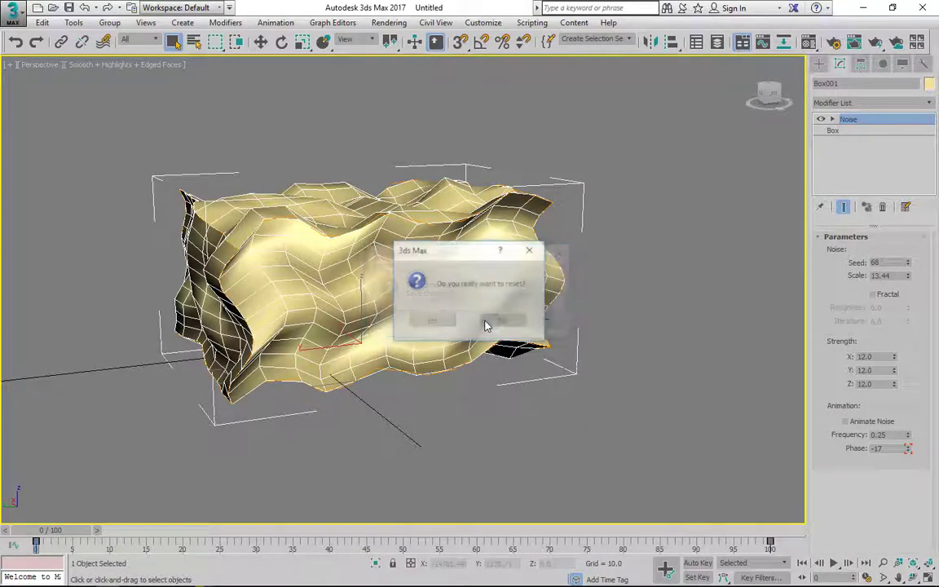
left_click(432, 320)
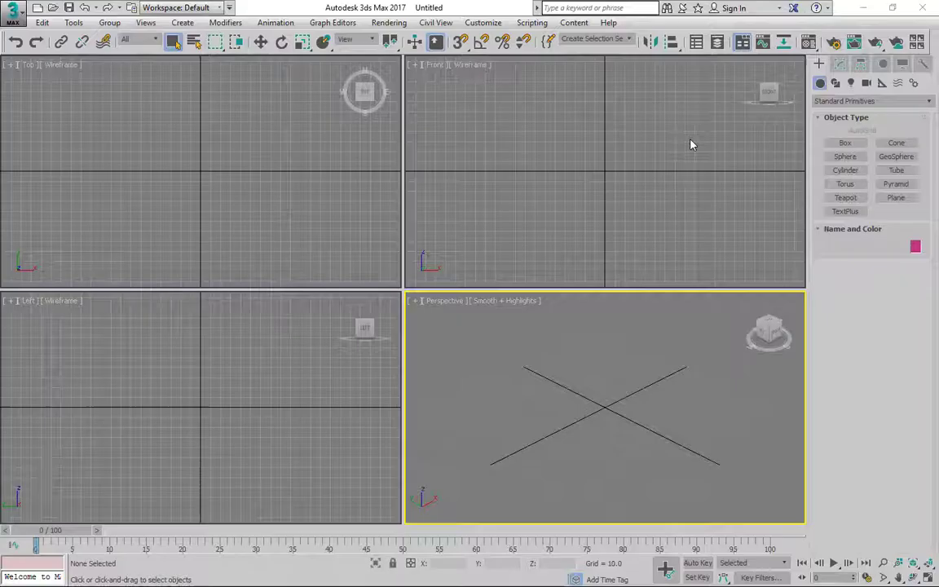
Create a box about 114 long, 37 wide and 37 high in the Perspective viewport and show it with Edged Faces.
left_click(846, 143)
left_click_drag(530, 383, 733, 445)
left_click(732, 371)
right_click(701, 390)
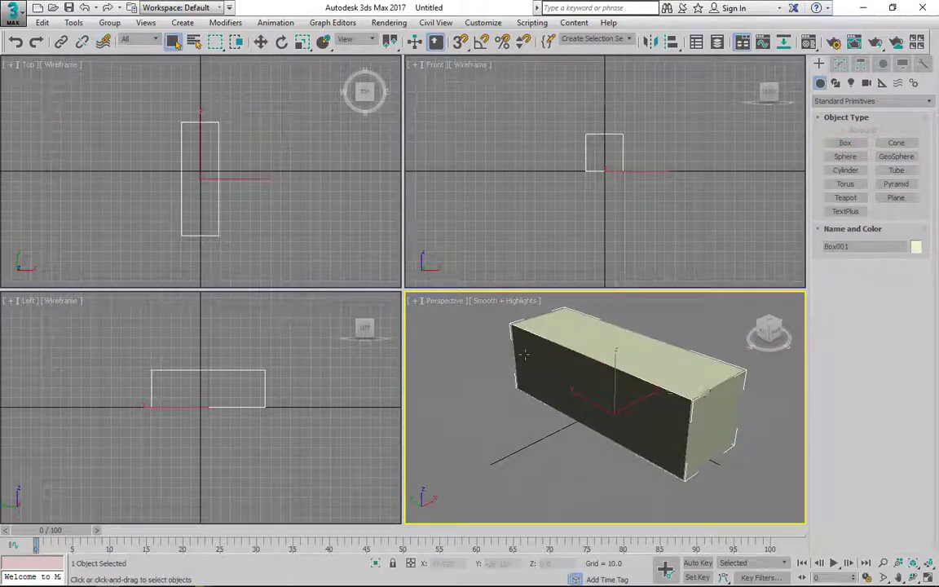
left_click(491, 302)
left_click(522, 371)
middle_click_drag(568, 430, 544, 445)
Set the new box's length, width and height segments to 6 each.
left_click(839, 64)
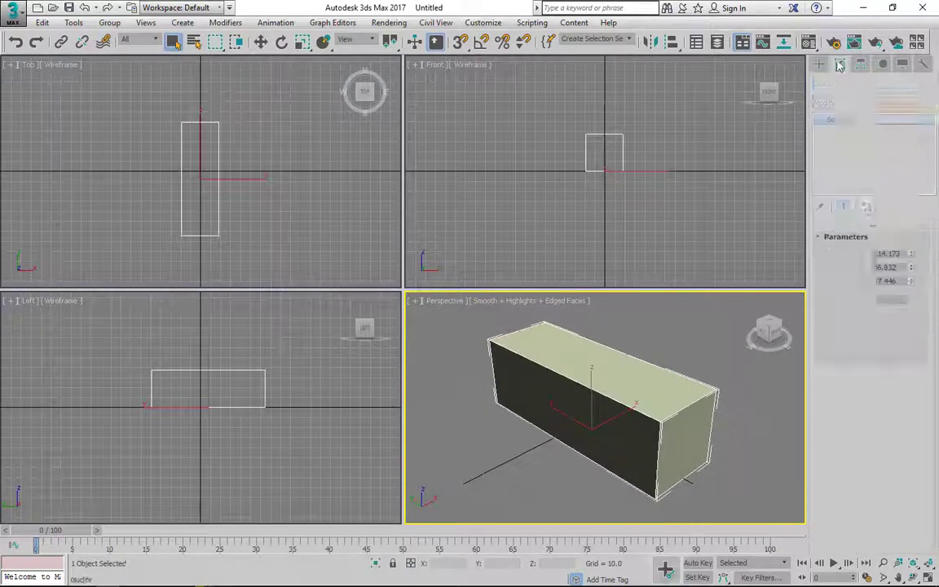
left_click(889, 299)
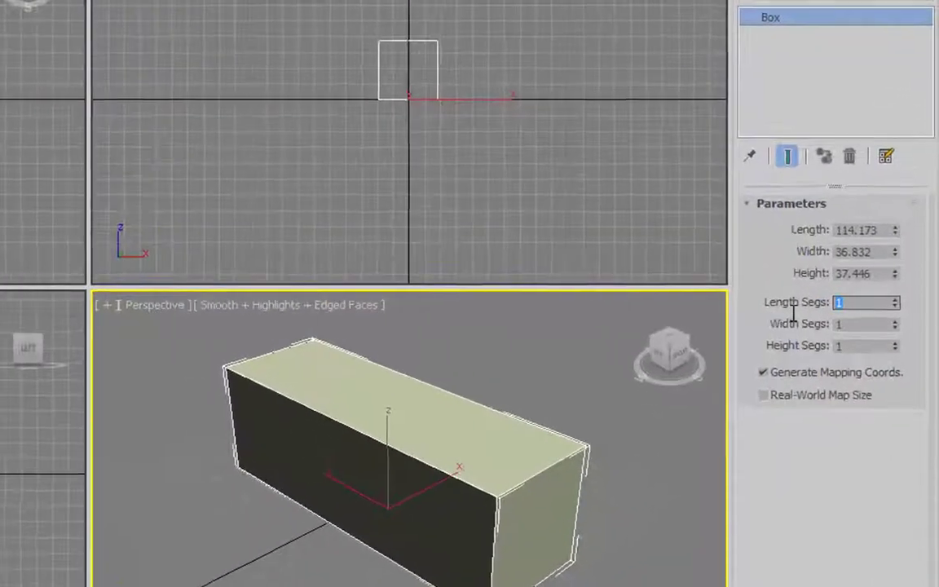
type("6")
key("Tab")
type("6")
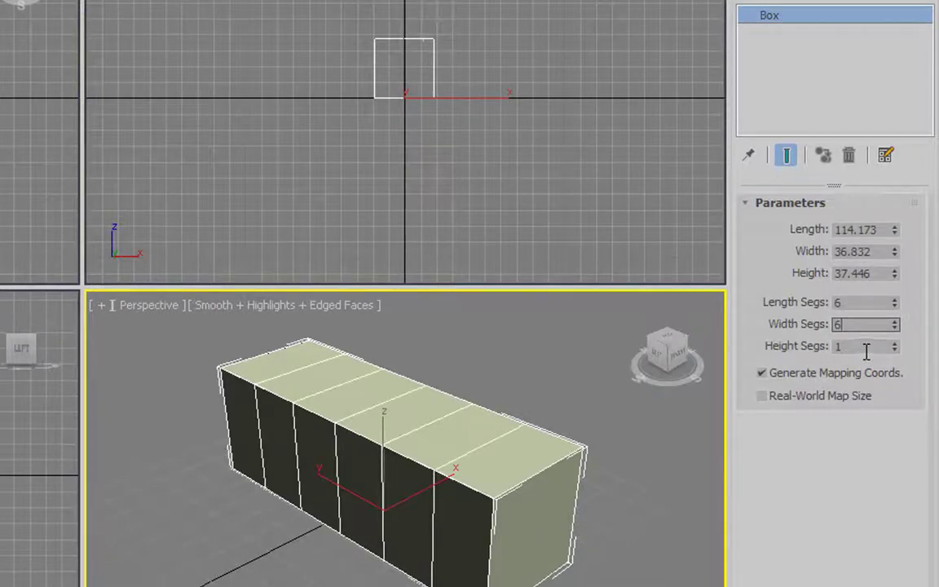
key("Tab")
type("6")
left_click(867, 325)
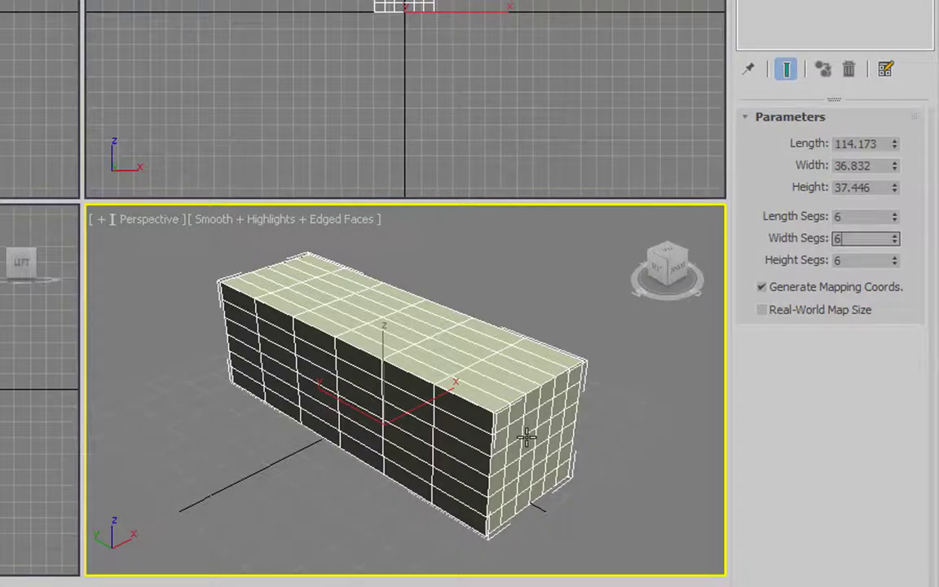
Maximize the Perspective viewport and apply the Slice modifier to the segmented box.
key("alt+w")
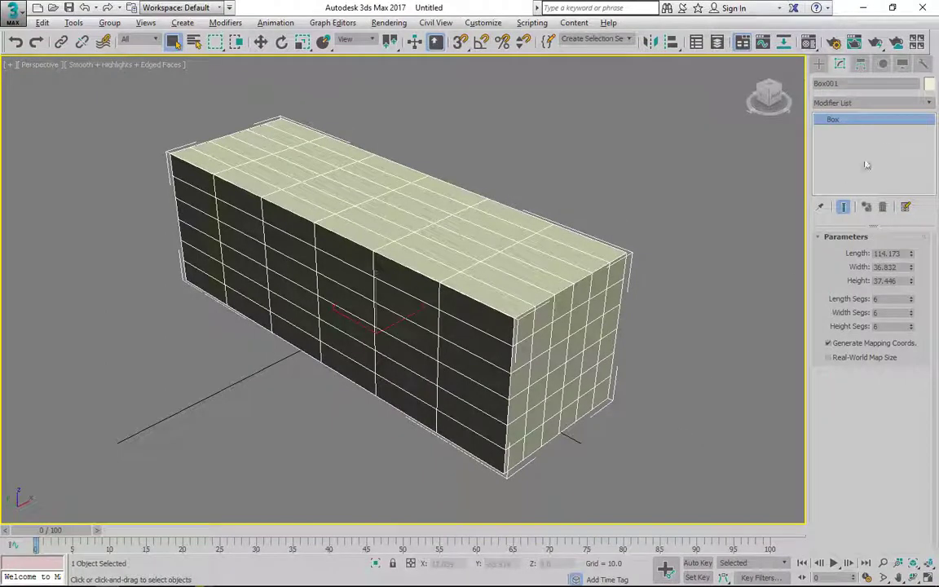
left_click(883, 105)
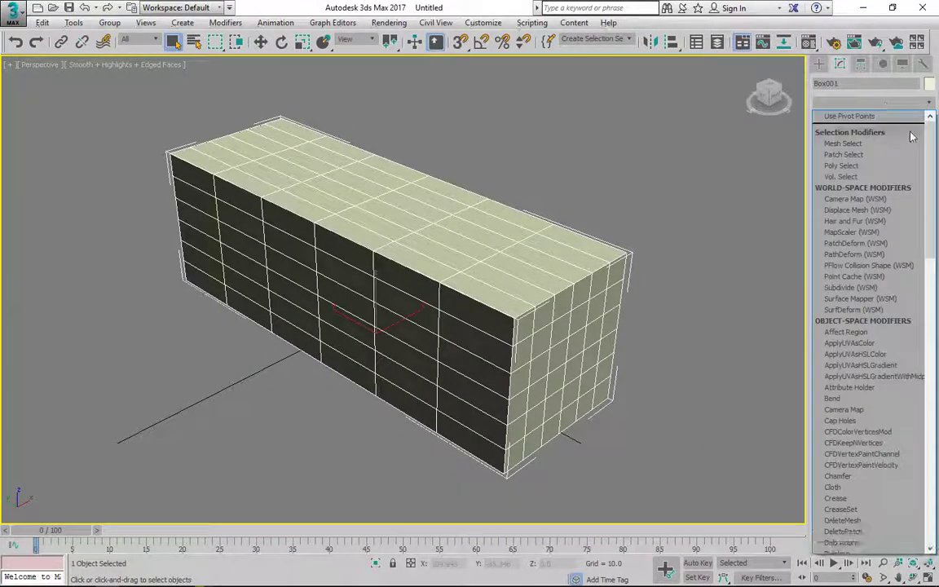
left_click_drag(930, 155, 929, 371)
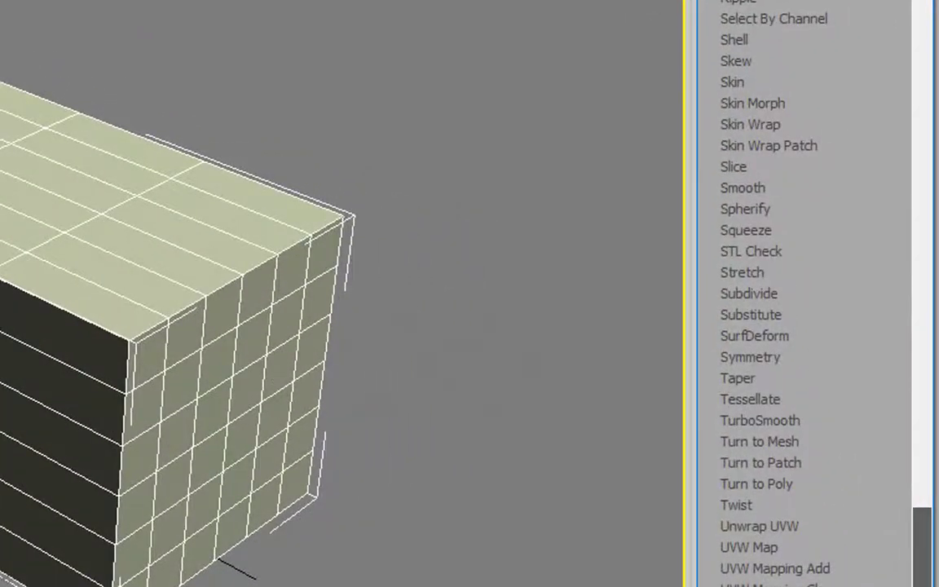
left_click_drag(935, 573, 936, 544)
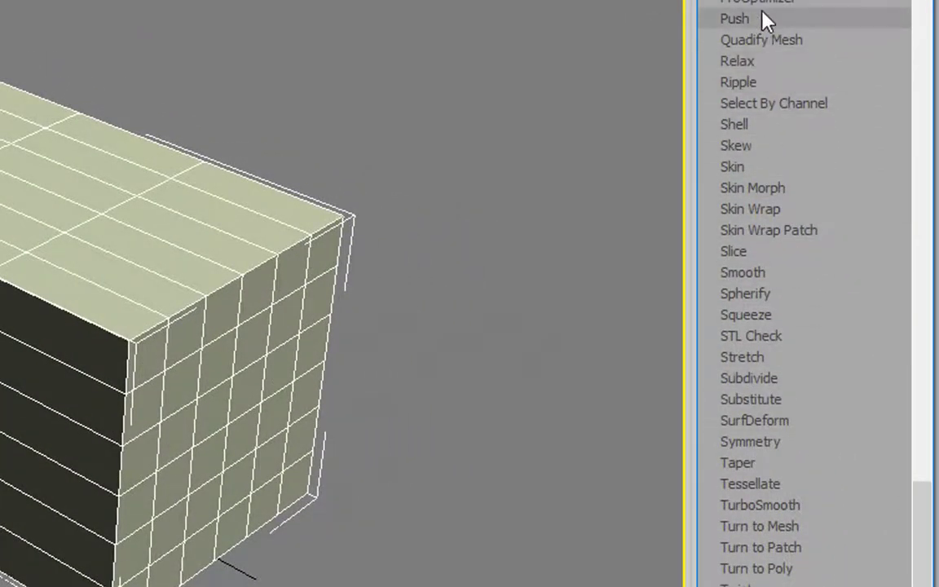
left_click(761, 253)
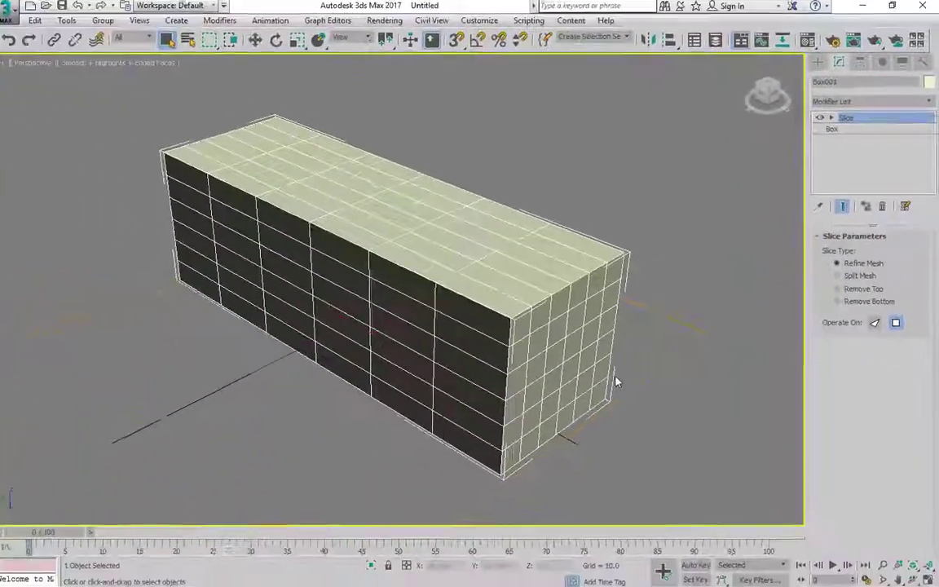
middle_click_drag(657, 391, 704, 399, "alt")
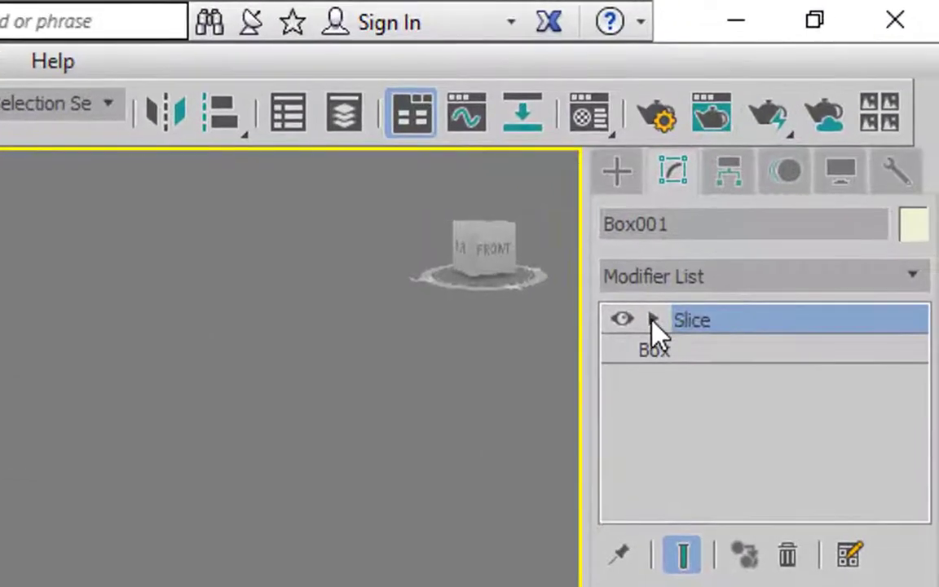
Raise the Slice modifier's Slice Plane to about the box's mid-height and rotate it to cut diagonally through the box.
left_click(652, 319)
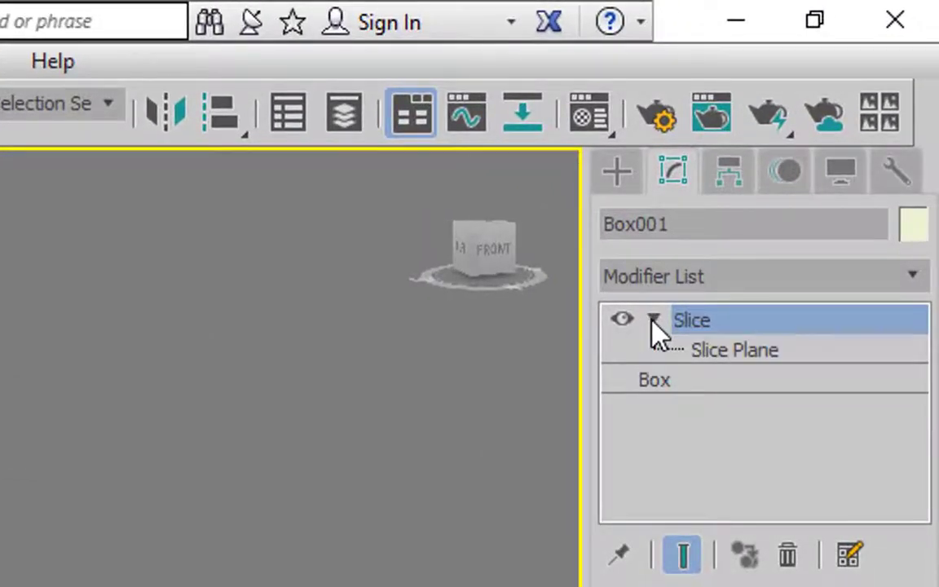
left_click(722, 355)
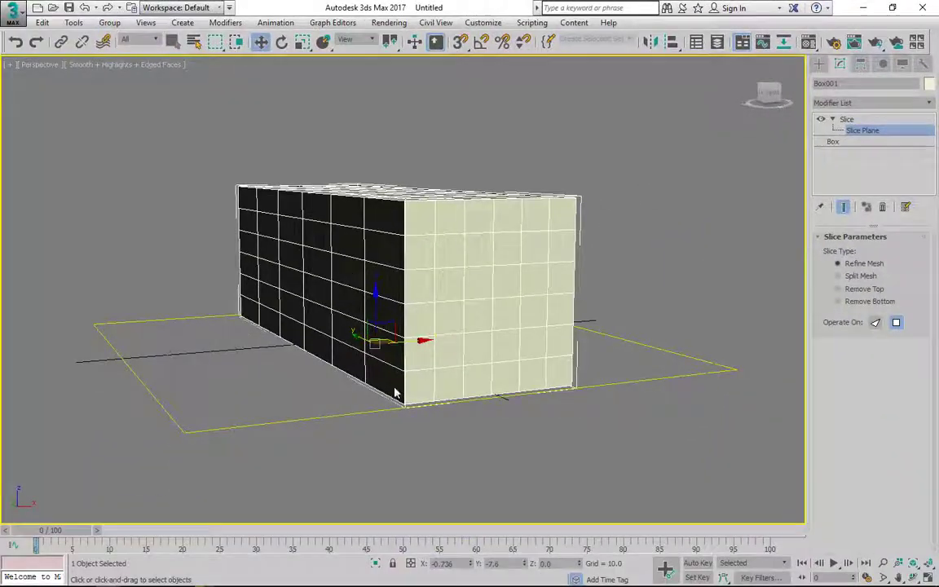
middle_click_drag(336, 421, 373, 437)
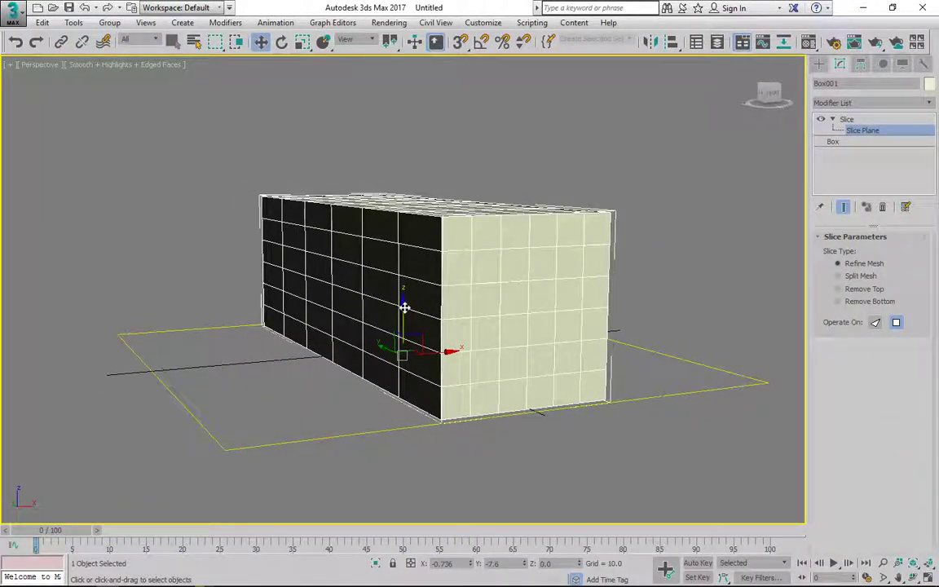
left_click_drag(404, 307, 421, 350)
key("e")
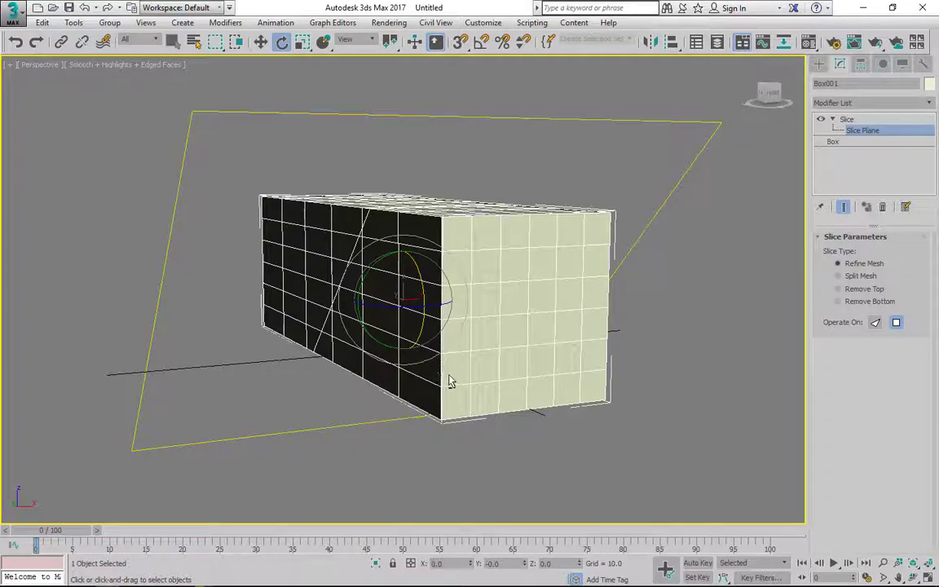
Set the slice type to Remove Top and try having the slice operate on triangular faces.
middle_click_drag(447, 379, 510, 386, "alt")
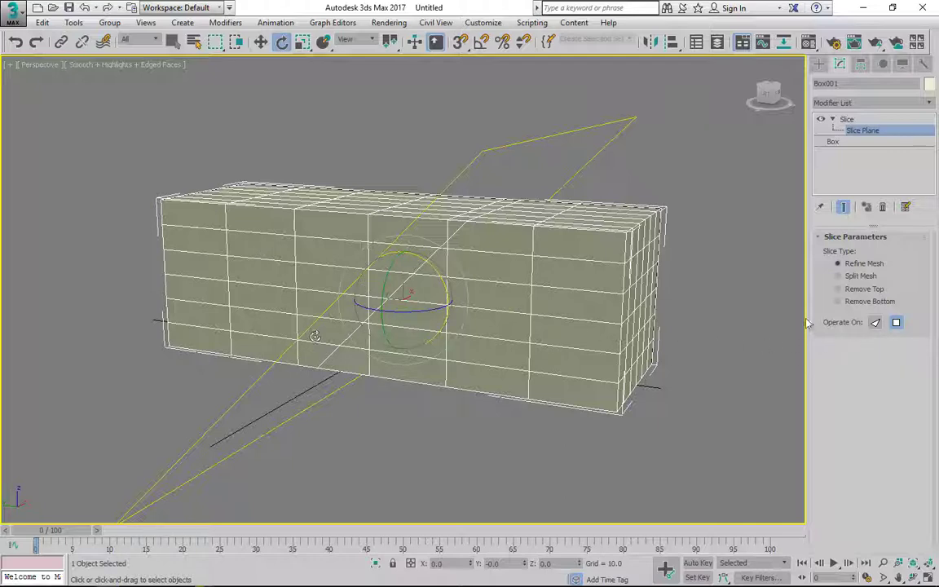
left_click(838, 289)
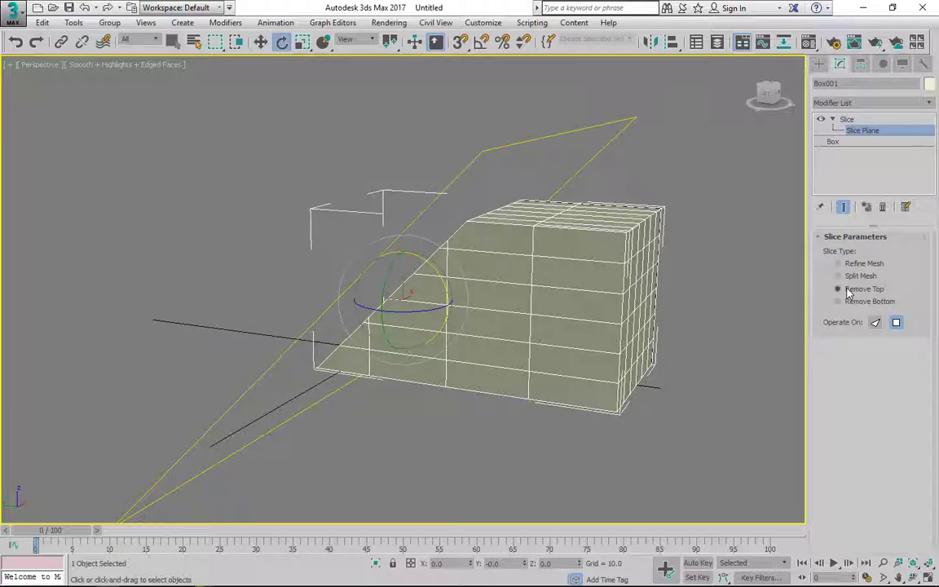
middle_click_drag(568, 438, 309, 459, "alt")
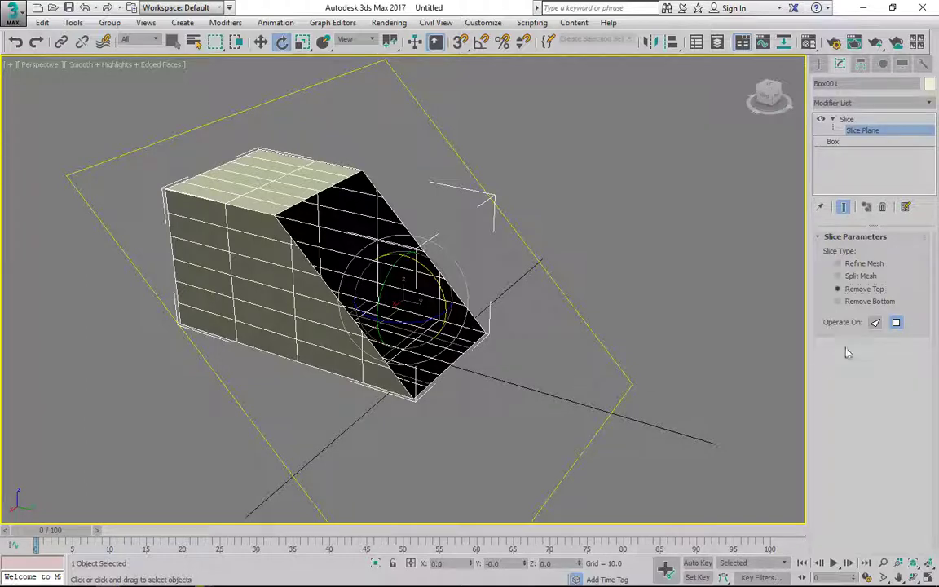
left_click(877, 324)
middle_click_drag(606, 392, 571, 412, "alt")
Reset the scene without saving the sliced box.
left_click(12, 12)
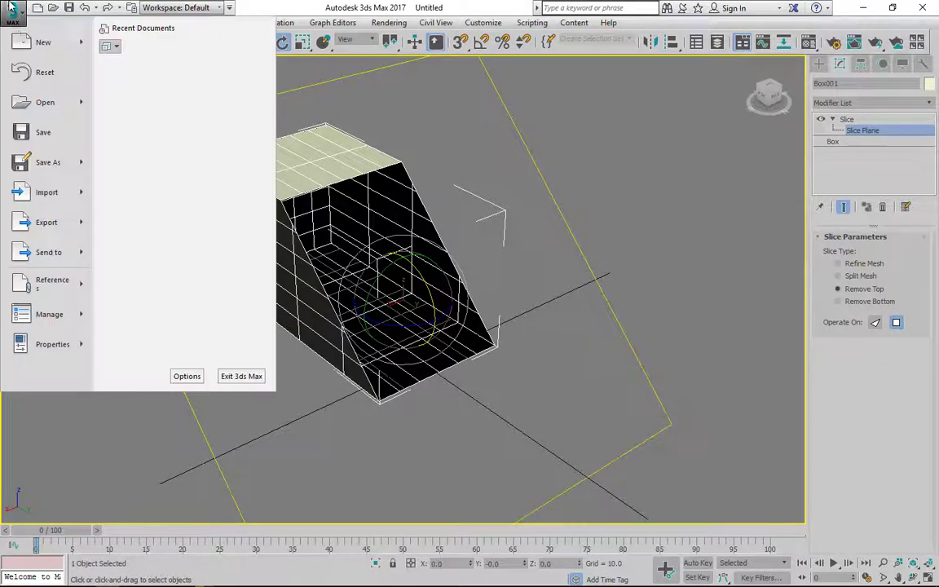
left_click(47, 76)
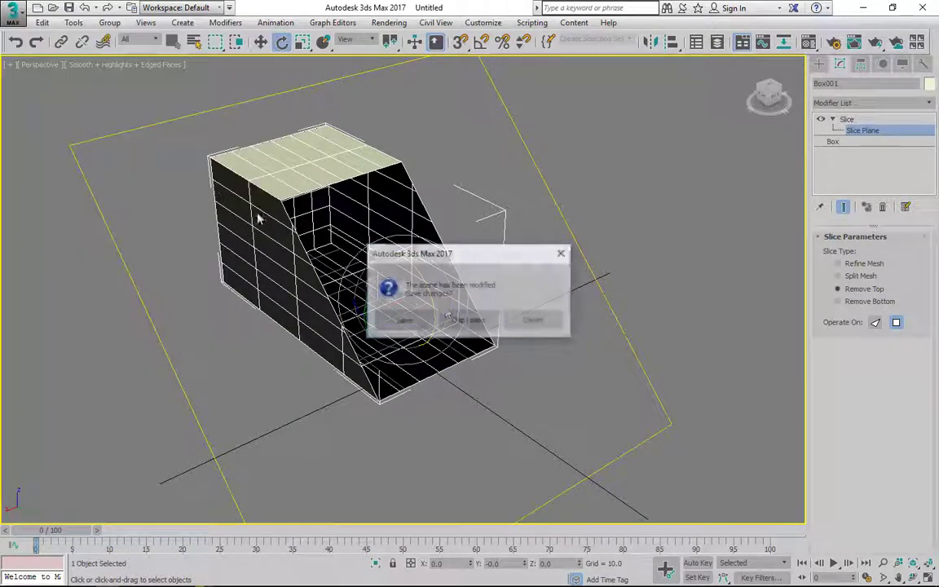
left_click(469, 320)
left_click(421, 323)
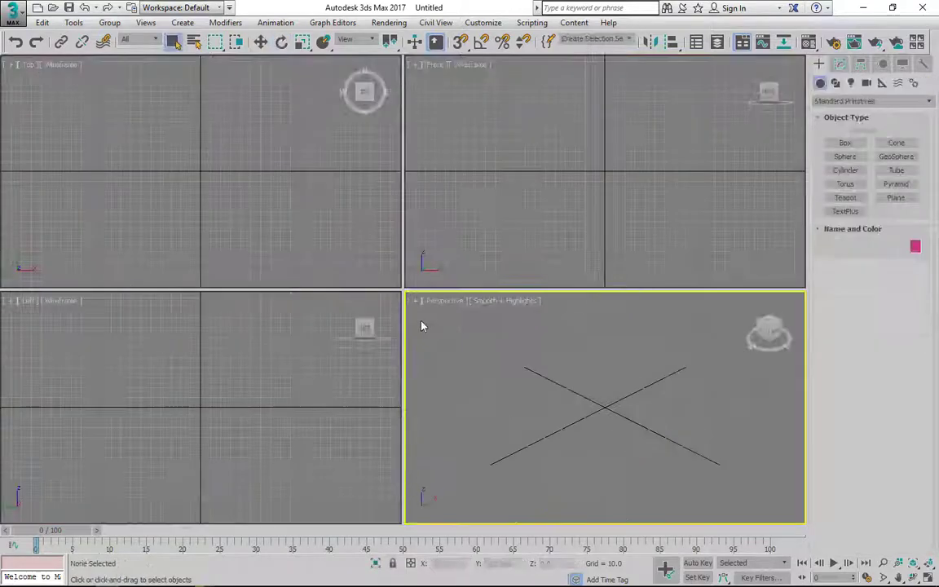
Create a box in the Perspective viewport about 101 long, 45 wide and 34 high.
left_click(845, 143)
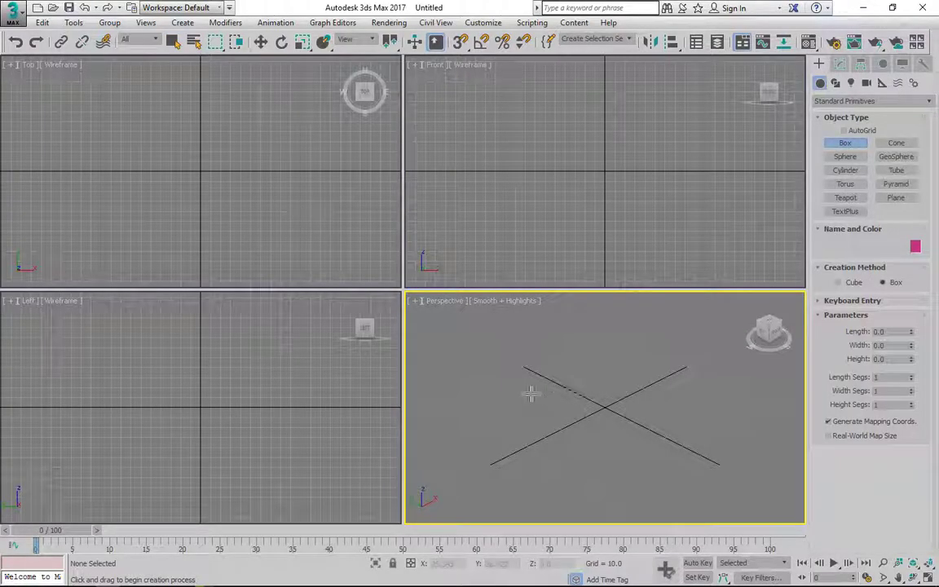
left_click_drag(530, 391, 734, 432)
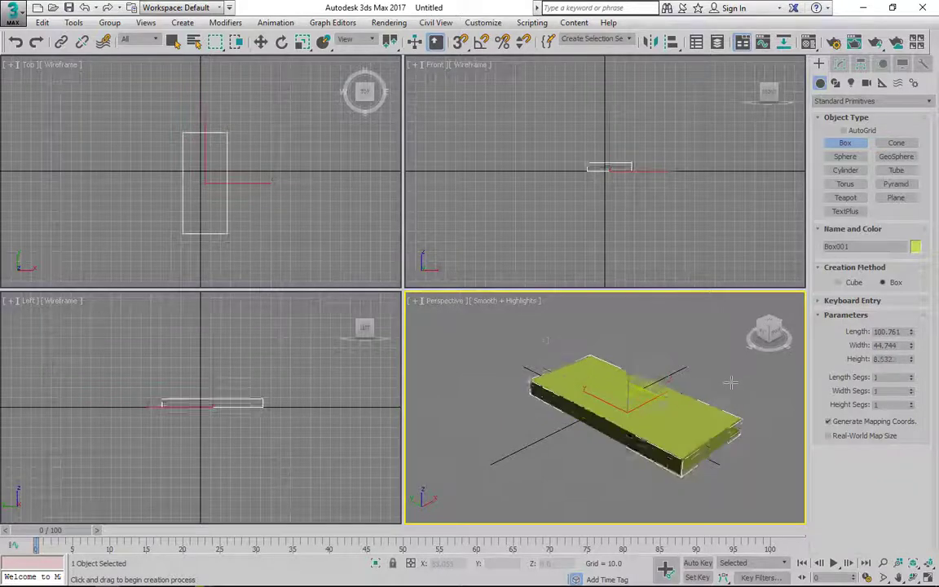
left_click(728, 412)
right_click(728, 412)
middle_click_drag(729, 412, 697, 422)
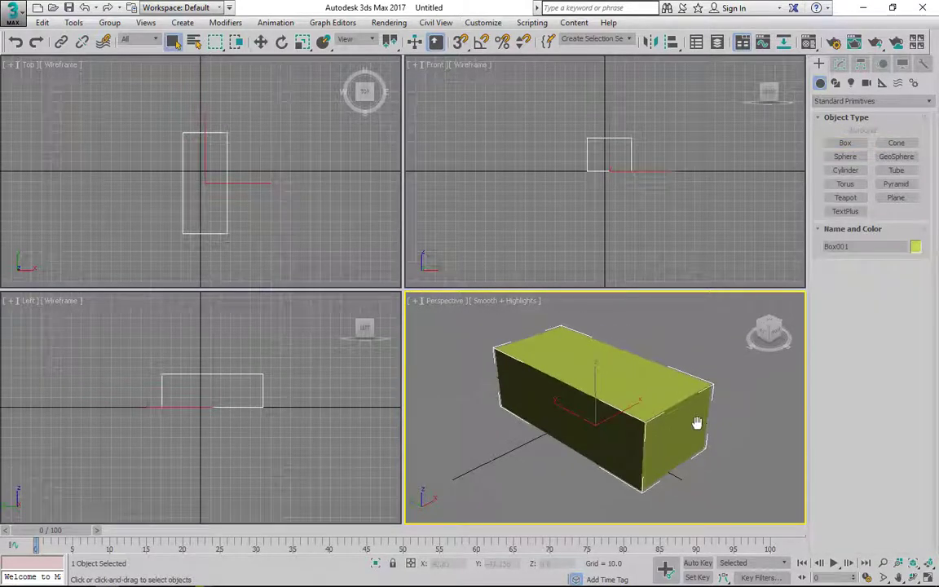
Maximize the Perspective viewport and display the box with Edged Faces.
key("alt+w")
left_click(102, 64)
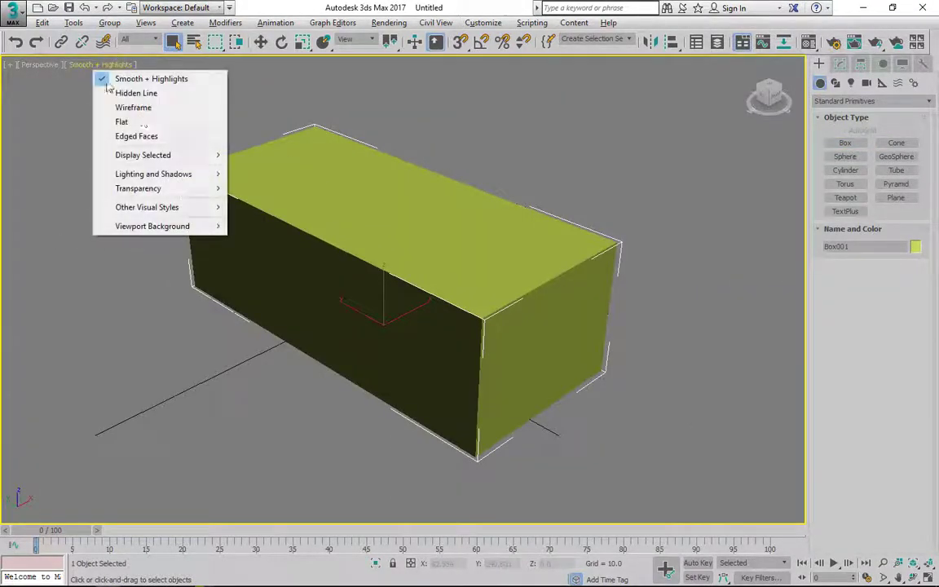
left_click(137, 135)
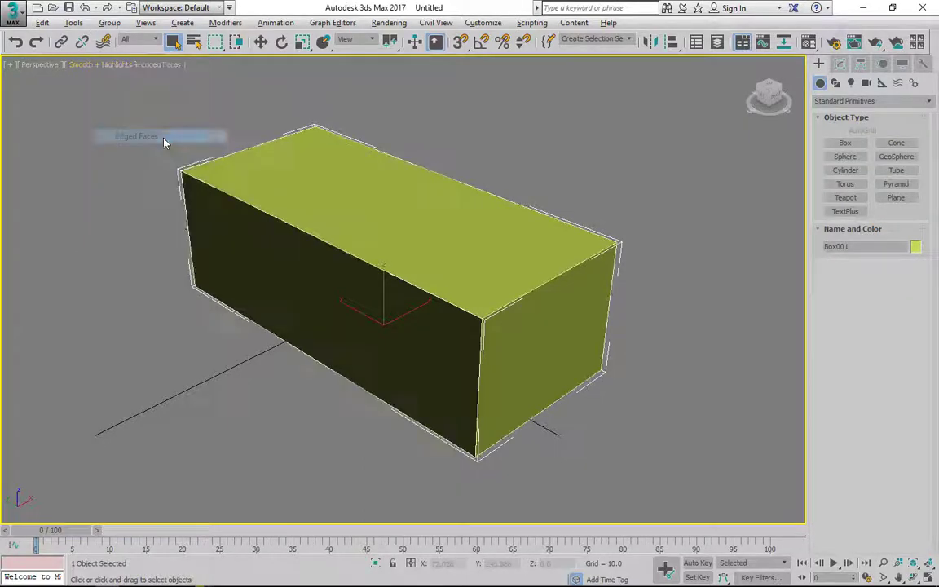
Set the box's length, width and height segments to 7 each.
left_click(840, 64)
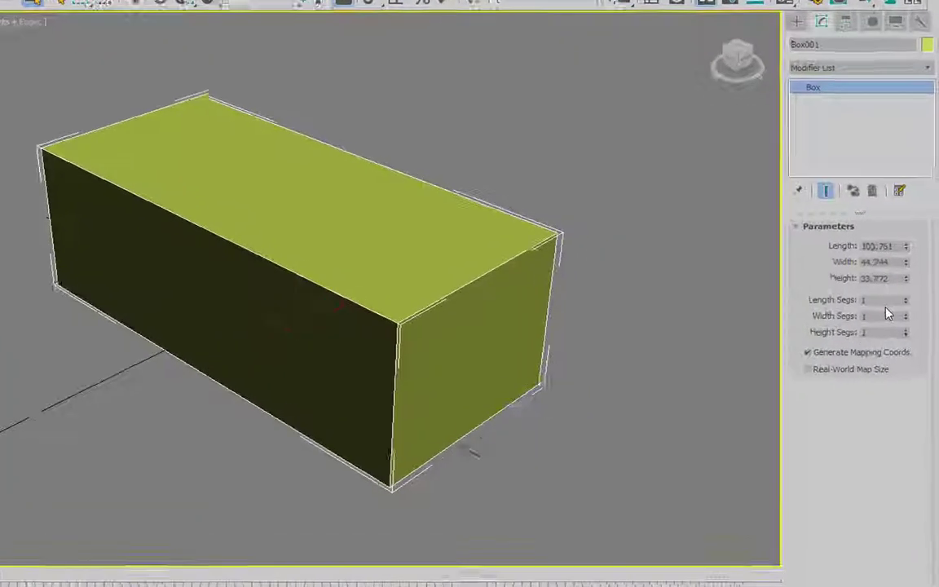
left_click_drag(890, 298, 848, 299)
type("7")
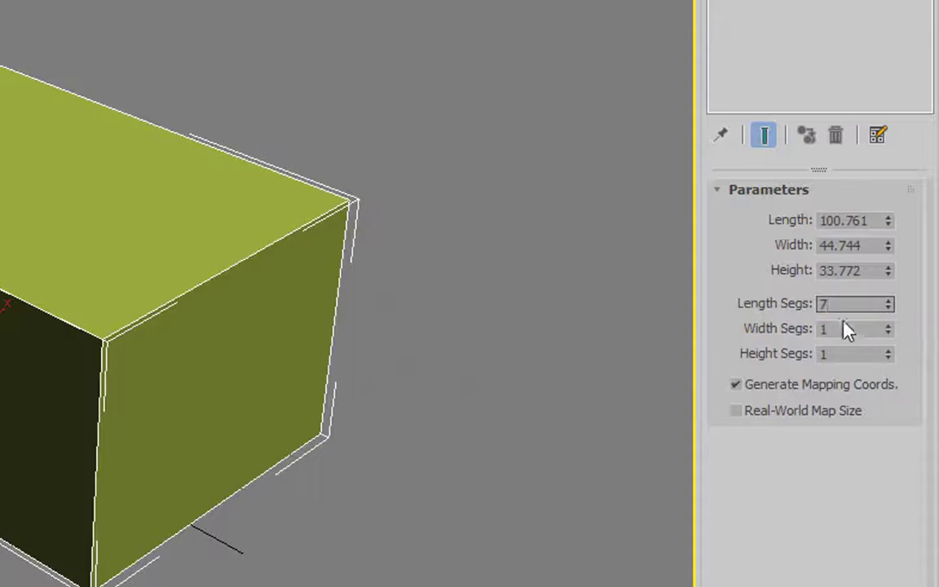
key("Tab")
type("7")
key("Tab")
type("7")
left_click(825, 328)
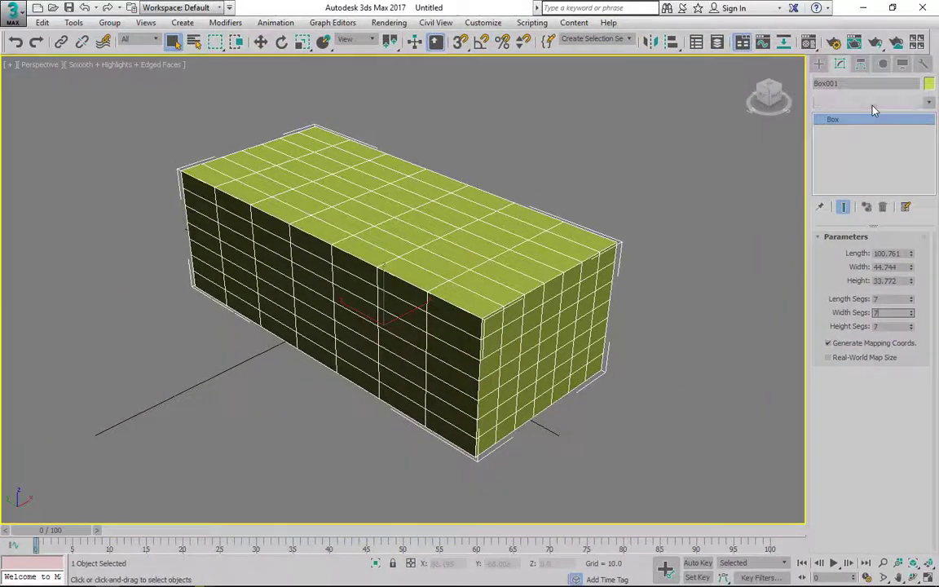
left_click(873, 106)
left_click_drag(931, 177, 935, 394)
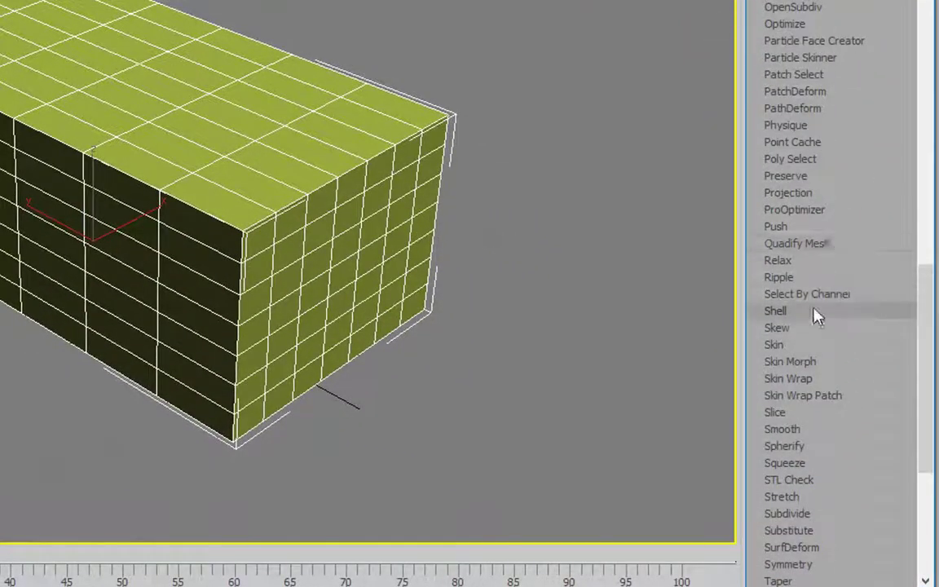
scroll(833, 433, "down", 2)
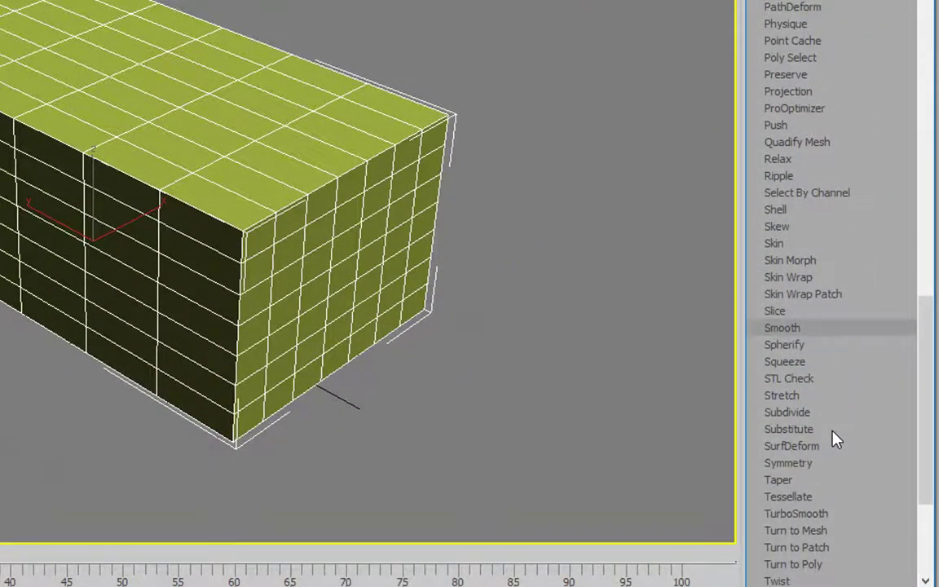
left_click(771, 497)
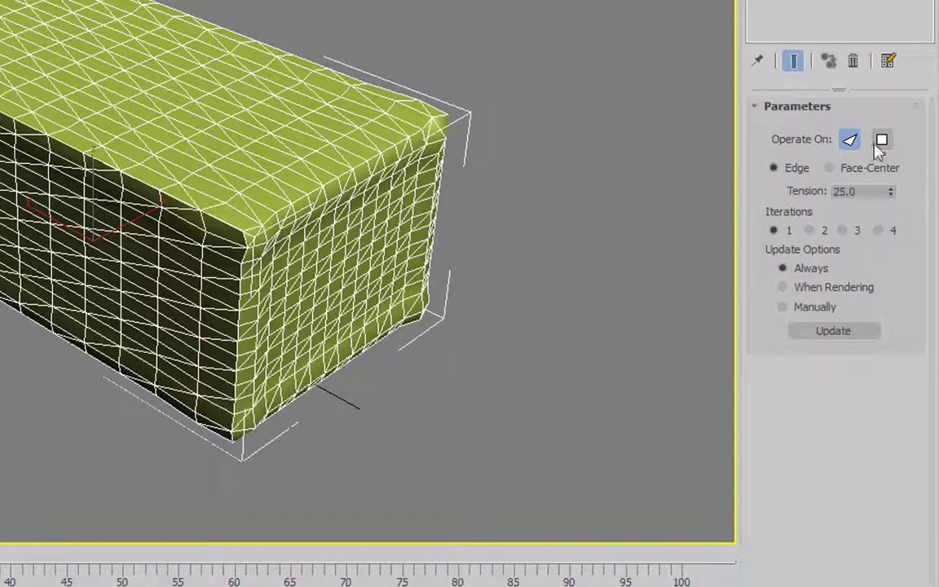
key("ctrl+z")
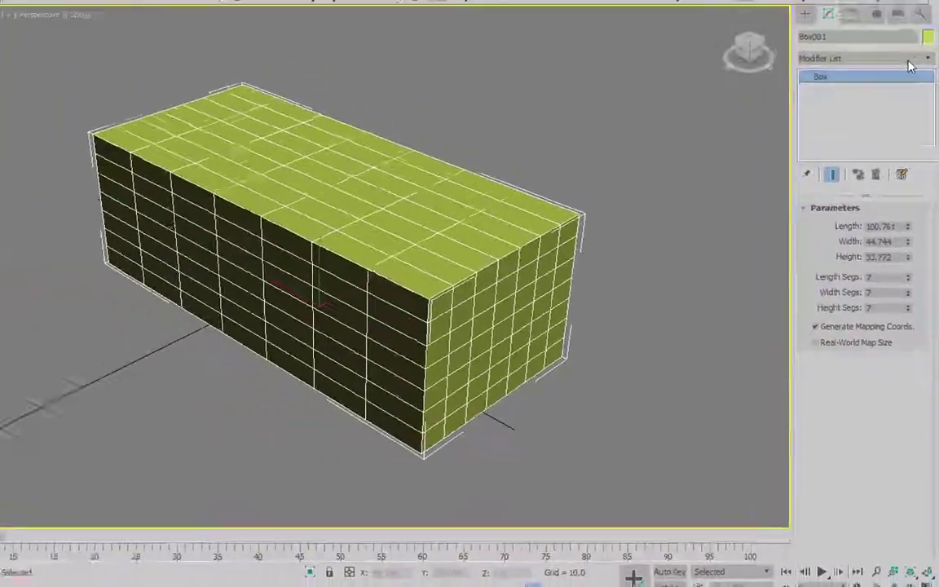
Apply the Taper modifier to the segmented box with an amount of -0.7 and a curve of 1.22.
left_click(909, 60)
left_click_drag(933, 231, 936, 535)
left_click(855, 340)
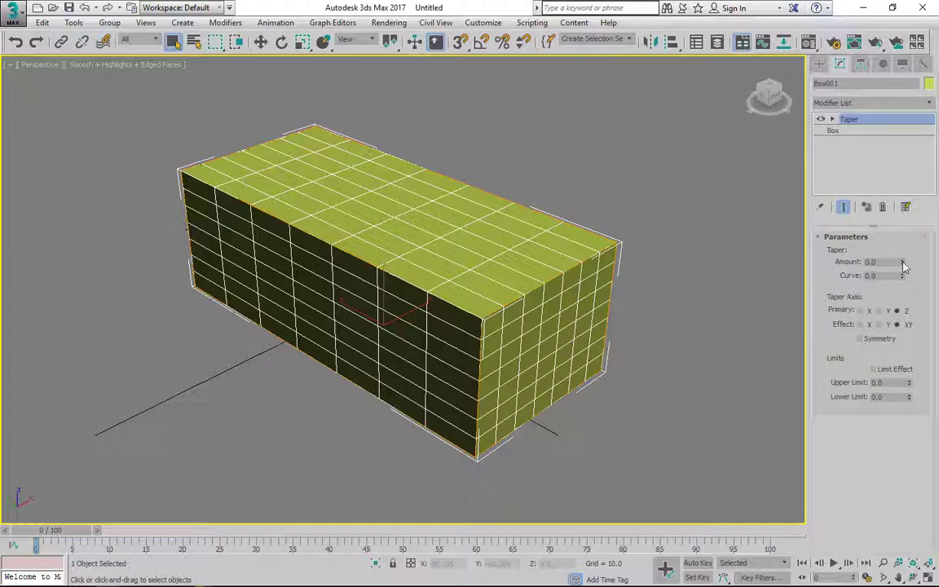
left_click_drag(901, 261, 900, 305)
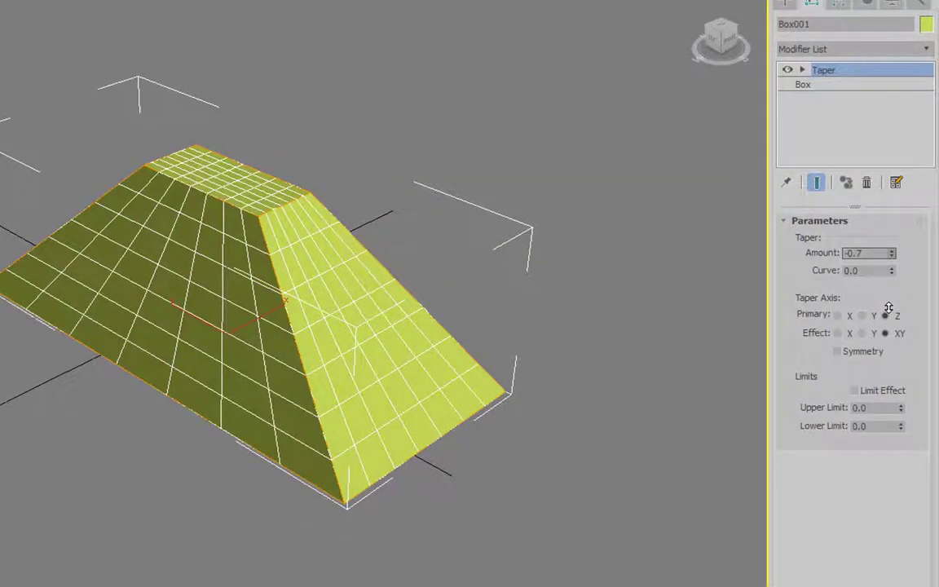
left_click_drag(893, 271, 897, 176)
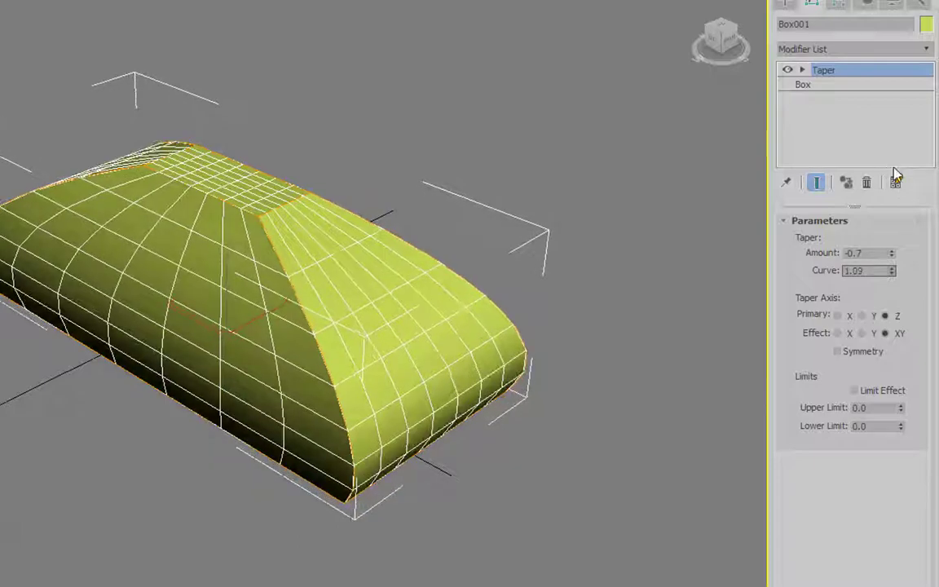
middle_click_drag(506, 408, 214, 353, "alt")
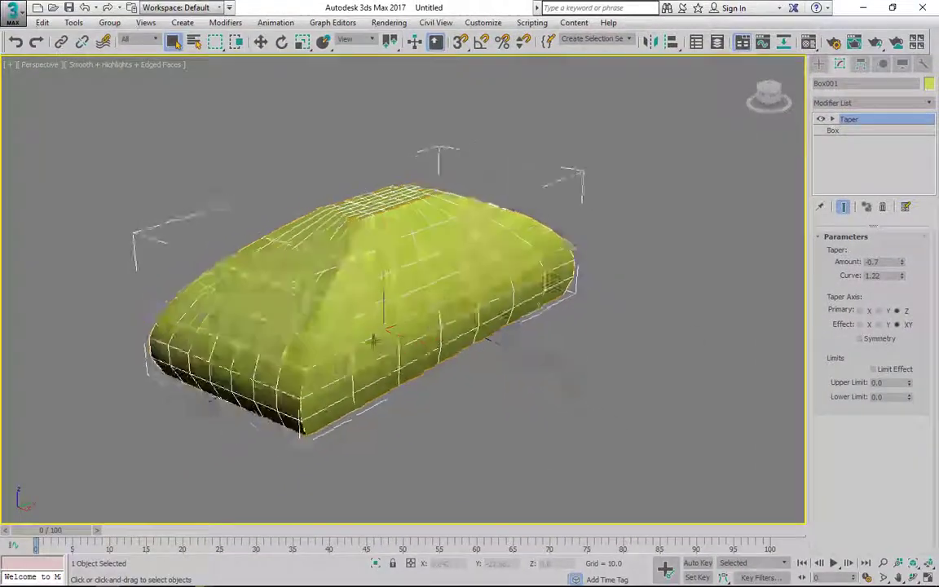
middle_click_drag(373, 341, 467, 256, "alt")
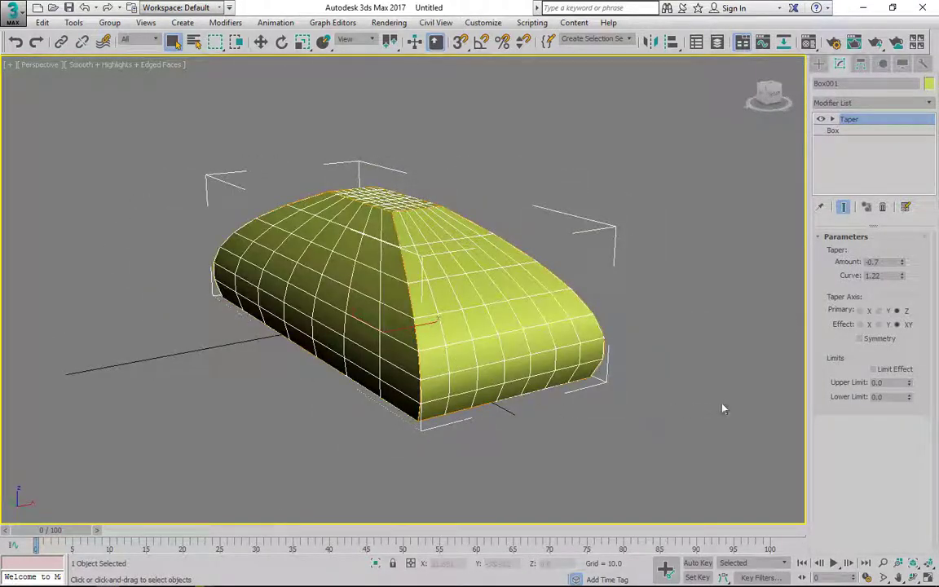
middle_click_drag(721, 407, 474, 403, "alt")
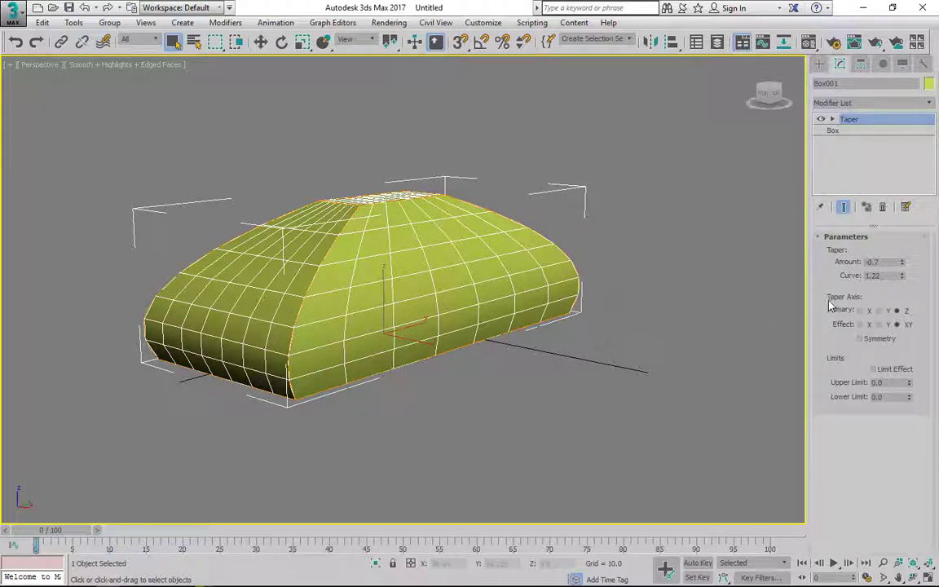
Try X as the Taper's primary axis with its effect on Y, and switch the primary axis to Y with the effect on Z.
left_click(861, 311)
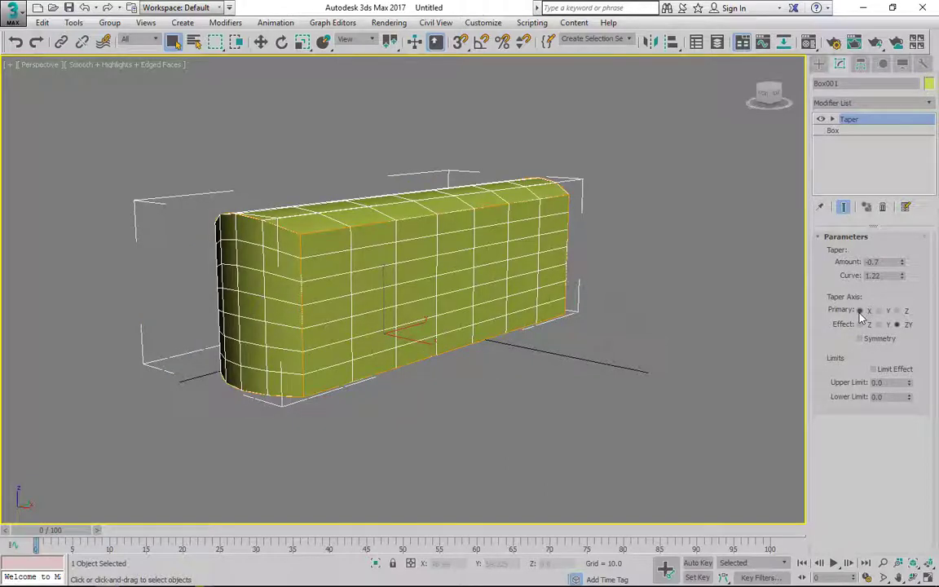
middle_click_drag(708, 381, 741, 361, "alt")
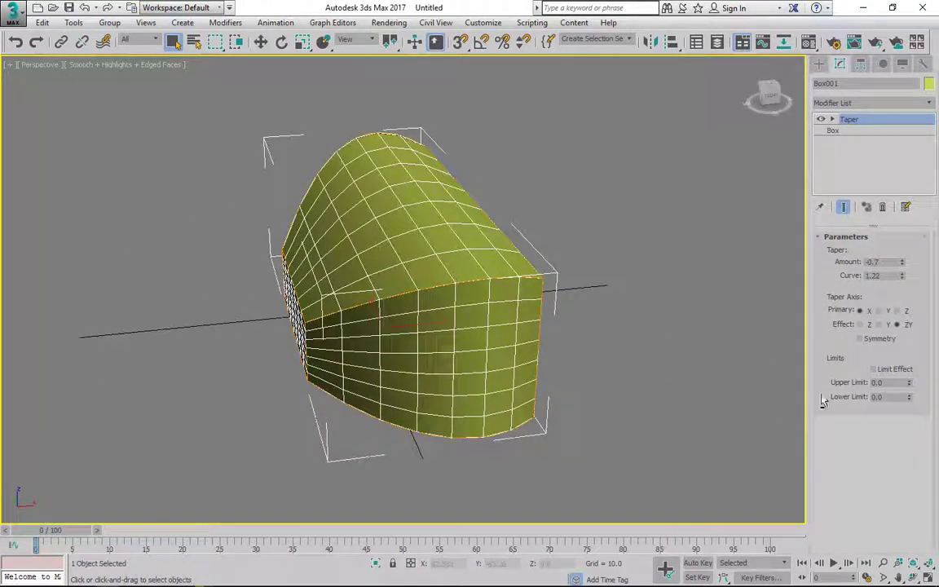
left_click(879, 325)
left_click(879, 312)
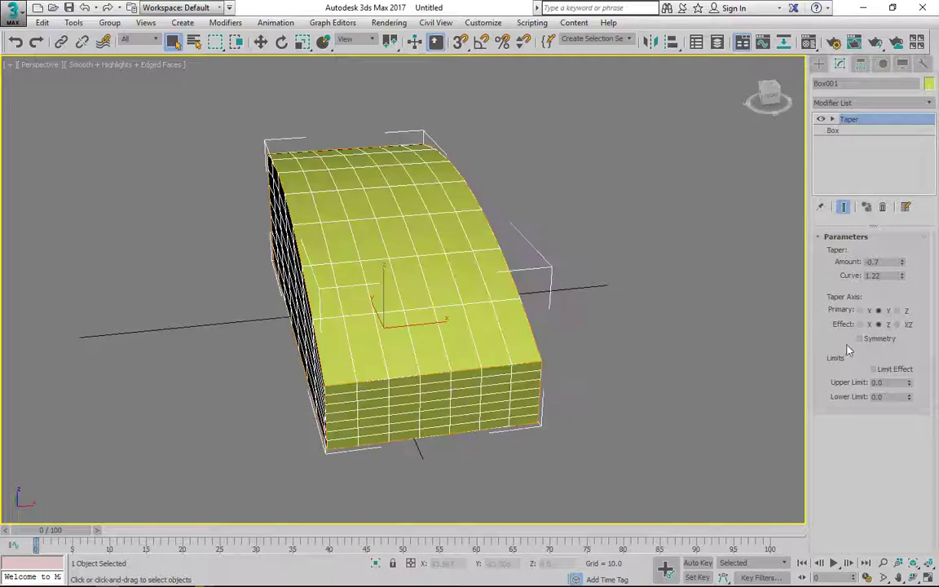
middle_click_drag(677, 383, 606, 367, "alt")
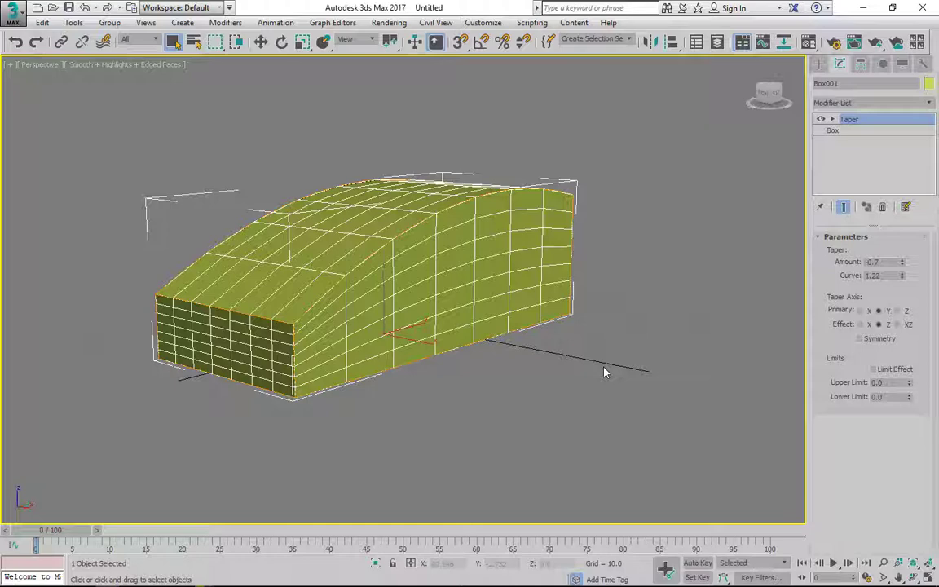
Reset the scene without saving the tapered box.
left_click(12, 13)
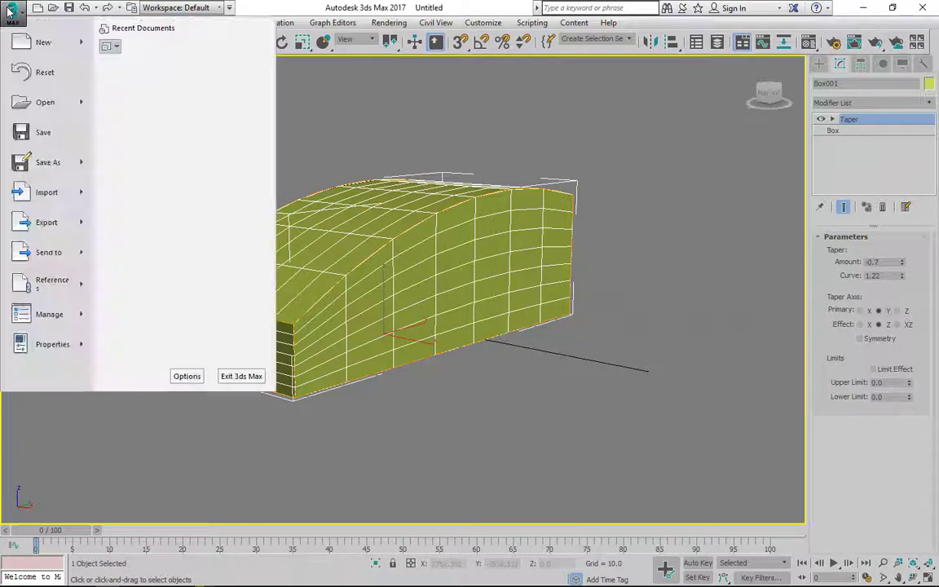
left_click(43, 74)
left_click(465, 322)
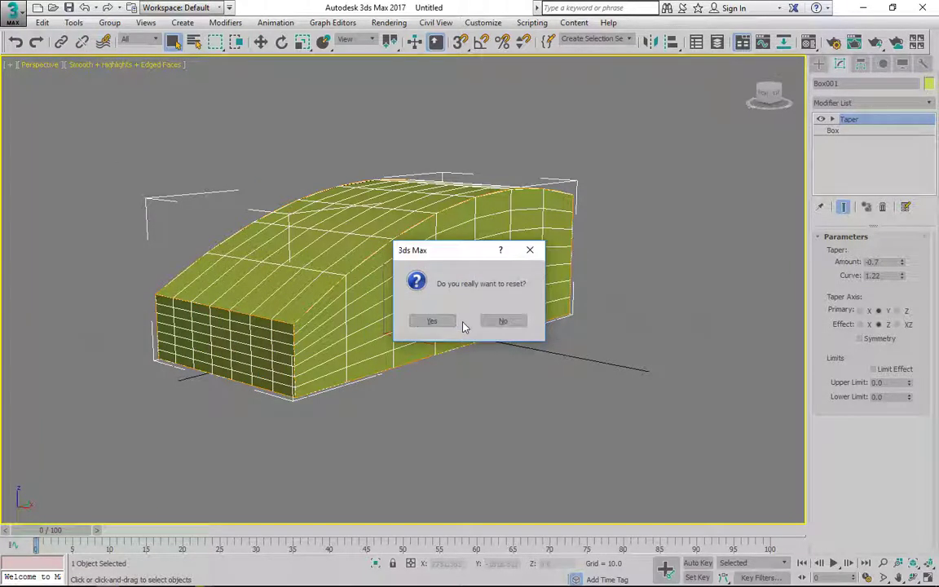
left_click(433, 320)
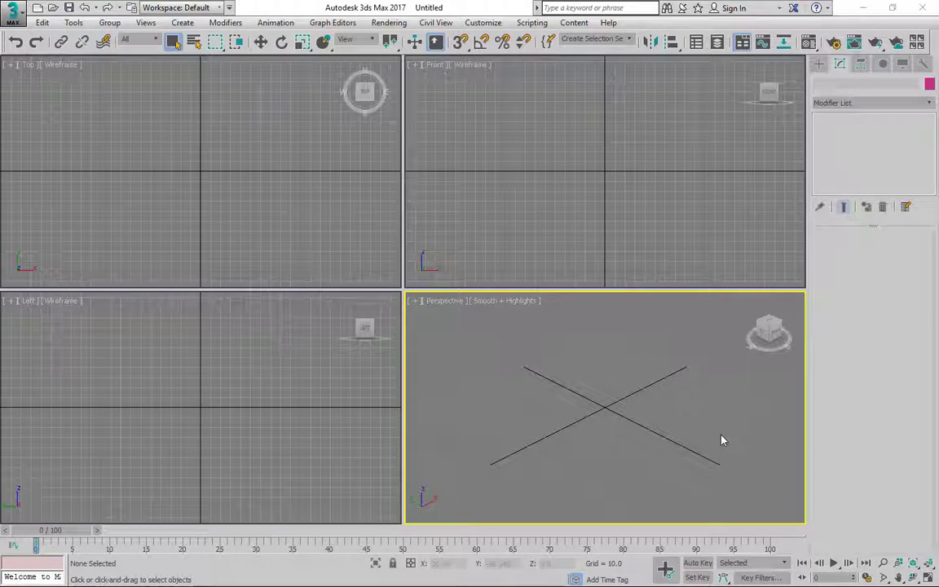
Create a new box in the Perspective viewport about 93 long, 32 wide and 27 high.
left_click(819, 64)
left_click(845, 143)
left_click_drag(550, 380, 726, 435)
left_click(709, 379)
right_click(710, 379)
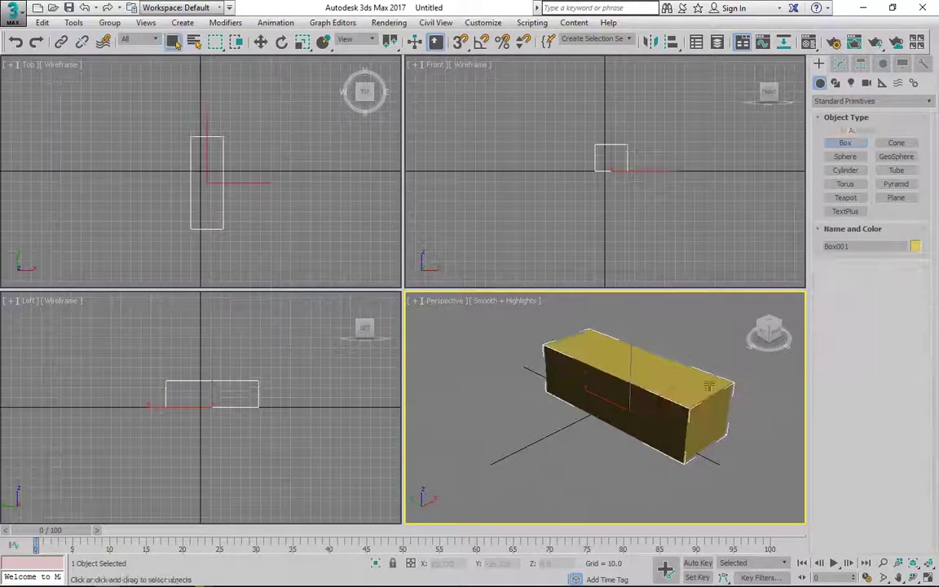
Display the new box with Edged Faces and maximize the Perspective viewport.
left_click(504, 308)
left_click(526, 372)
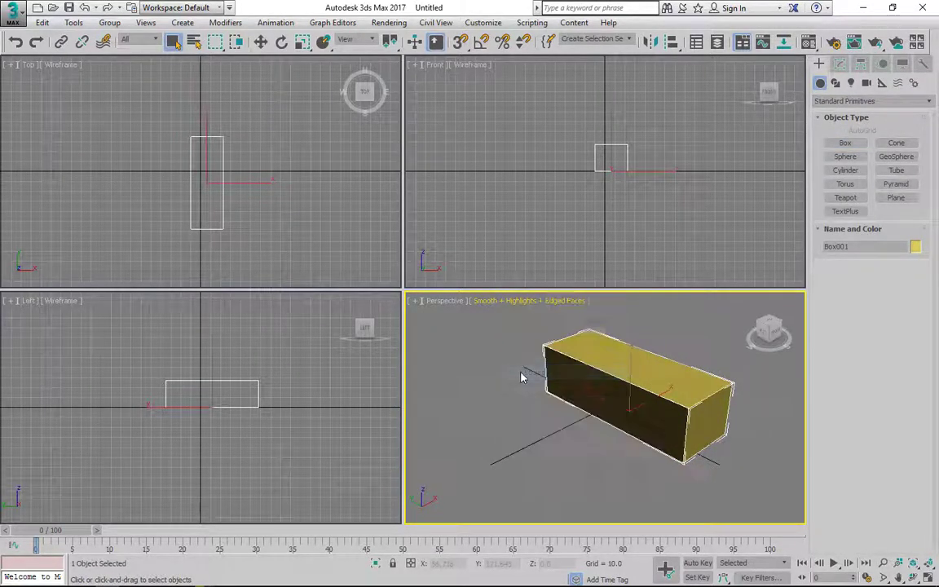
key("alt+w")
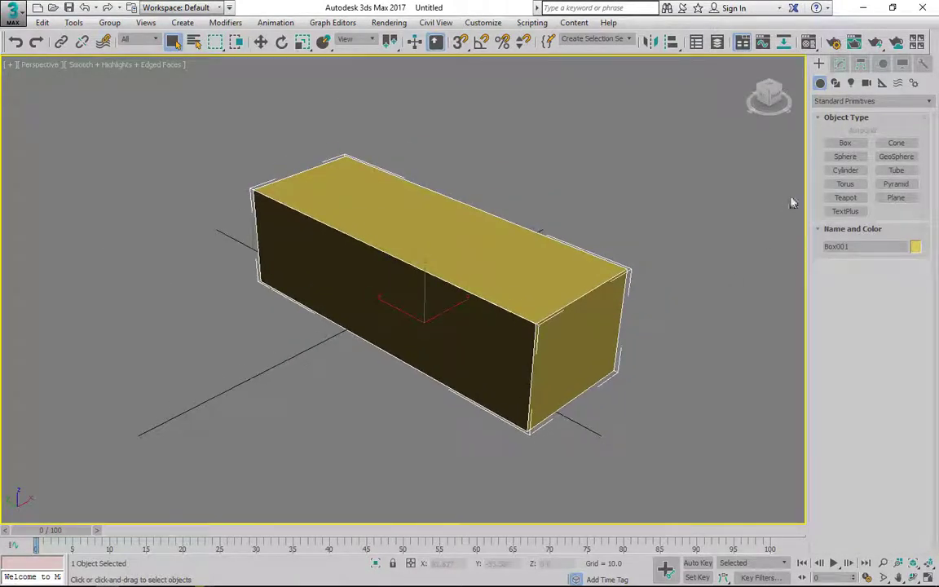
Set the new box's length, width and height segments to 7 each.
left_click(840, 64)
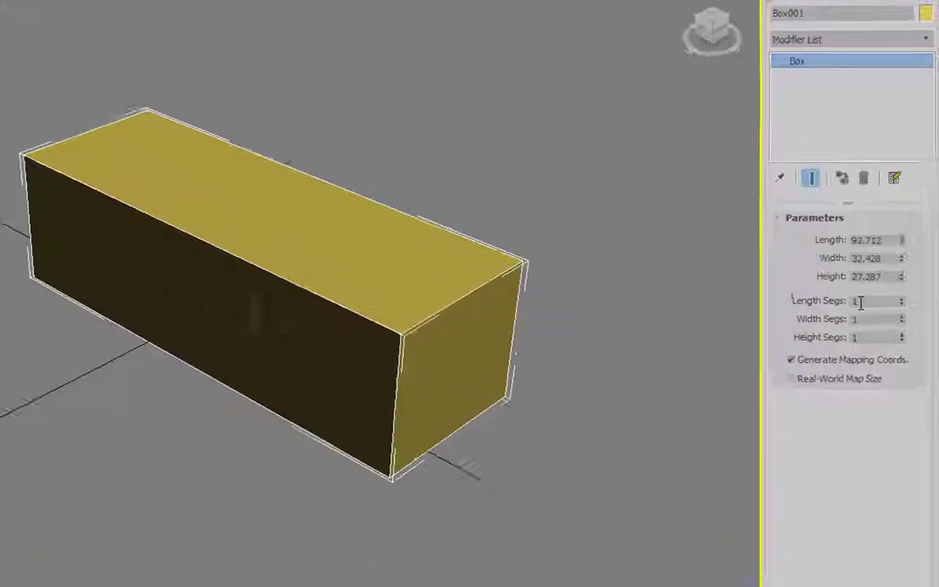
left_click_drag(880, 300, 767, 299)
type("7")
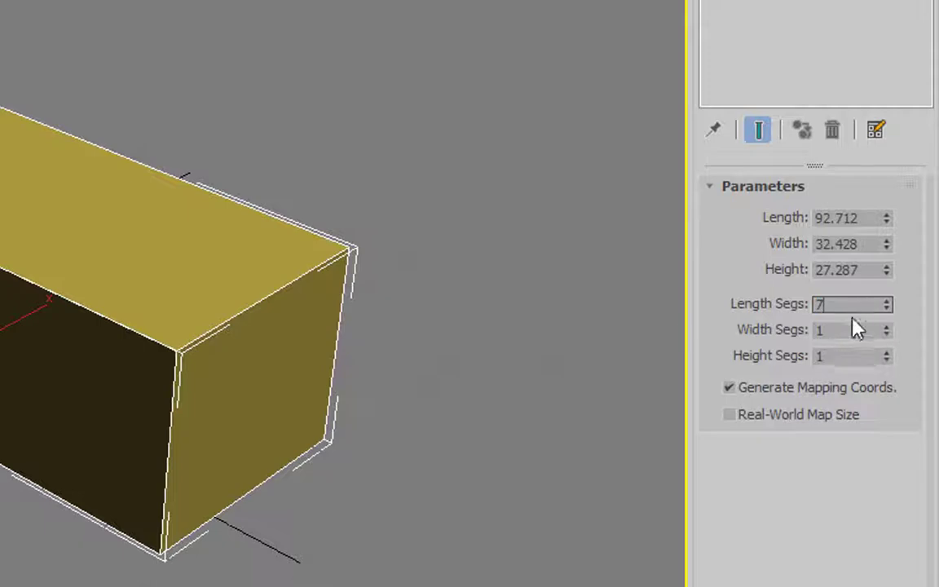
key("Tab")
type("7")
key("Tab")
type("7")
key("Tab")
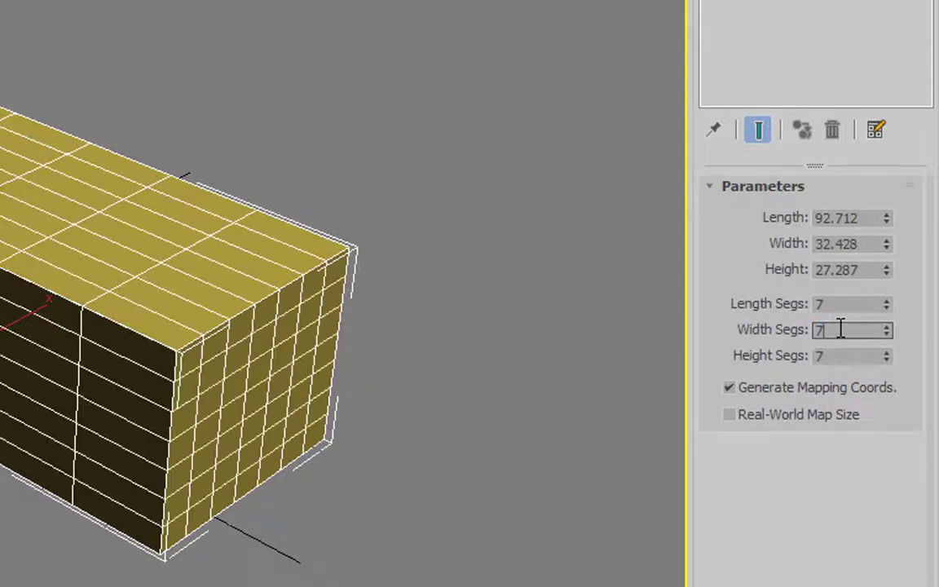
scroll(509, 410, "down", 3)
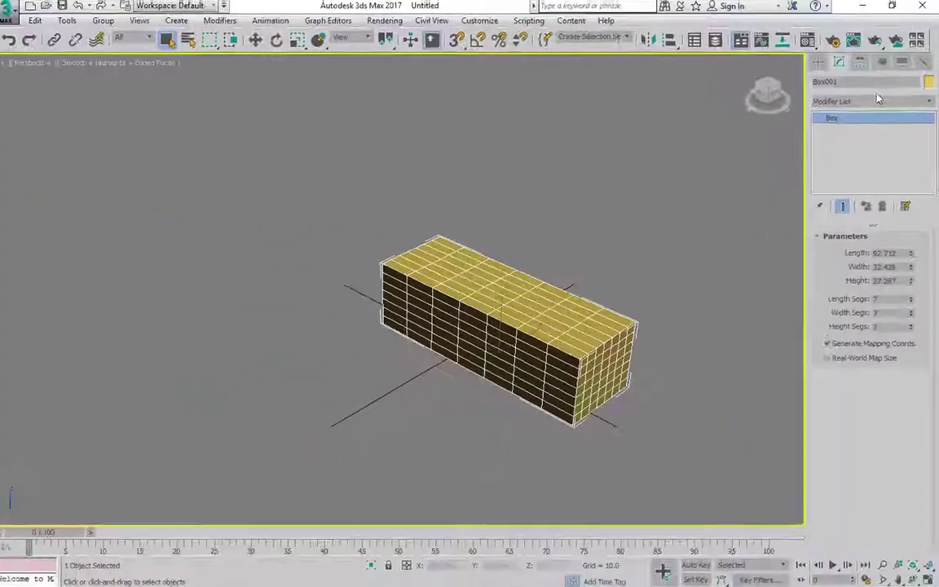
Add a Twist modifier to the segmented box.
left_click(879, 101)
left_click_drag(929, 151, 931, 453)
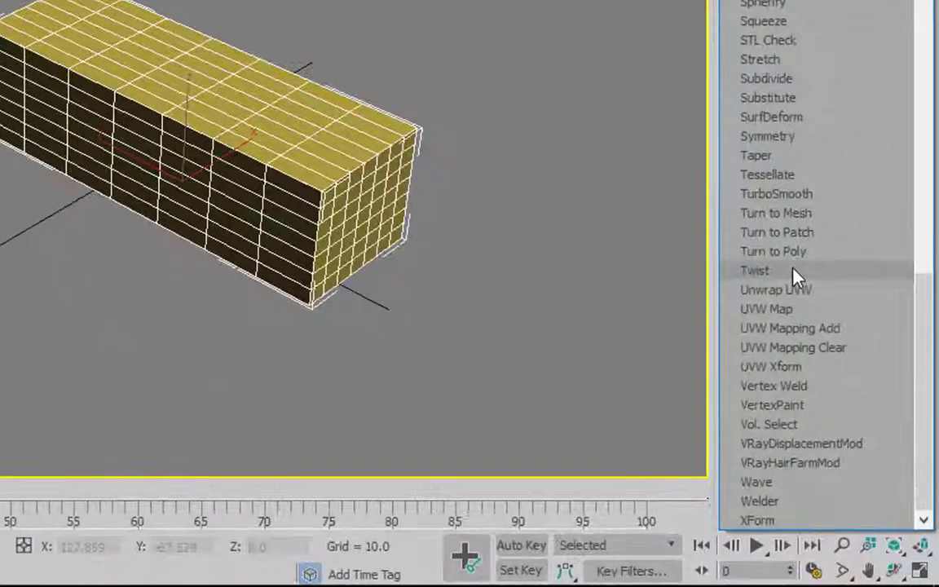
left_click(793, 268)
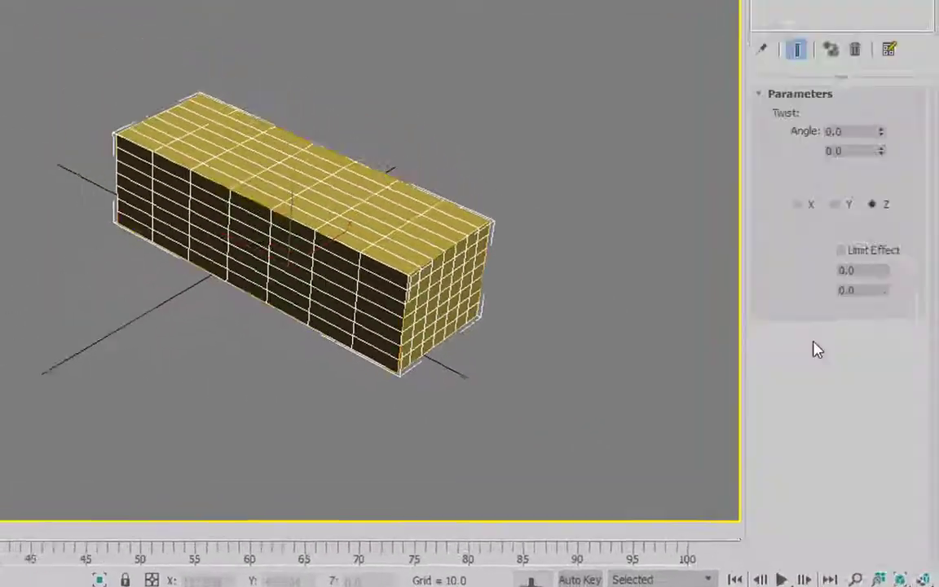
Twist the box about its Z axis with an angle of 57 and a bias of 26.5.
middle_click_drag(487, 203, 390, 233)
scroll(462, 230, "up", 2)
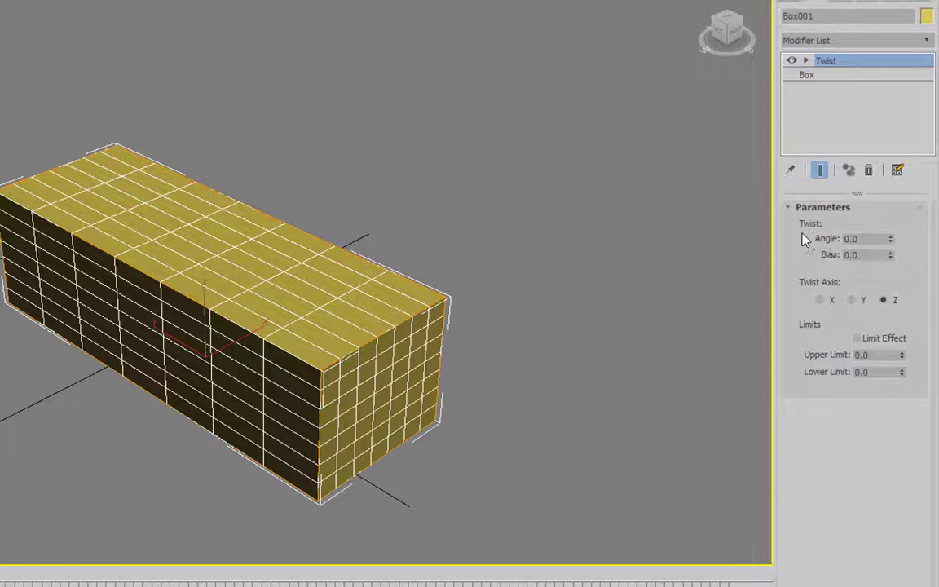
left_click_drag(889, 239, 897, 143)
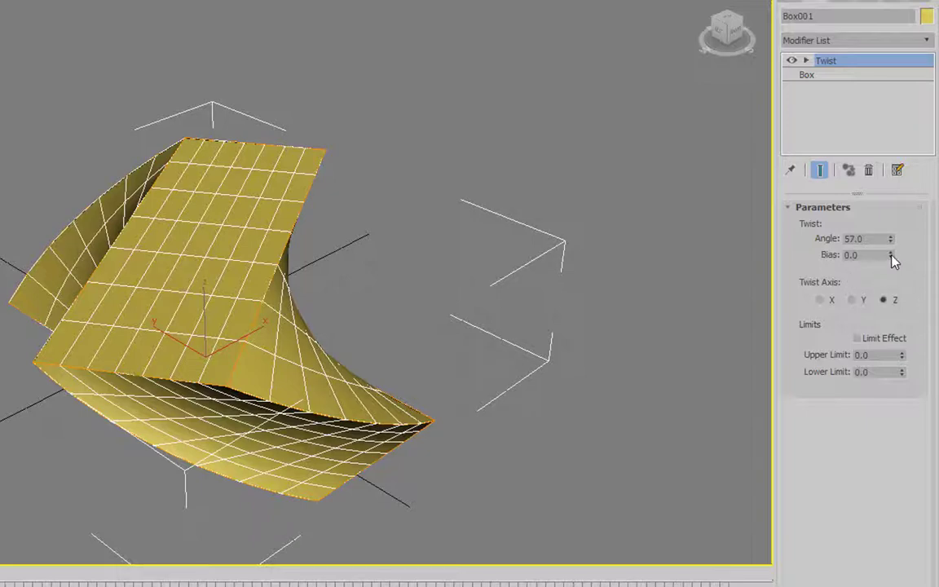
left_click_drag(892, 254, 875, 88)
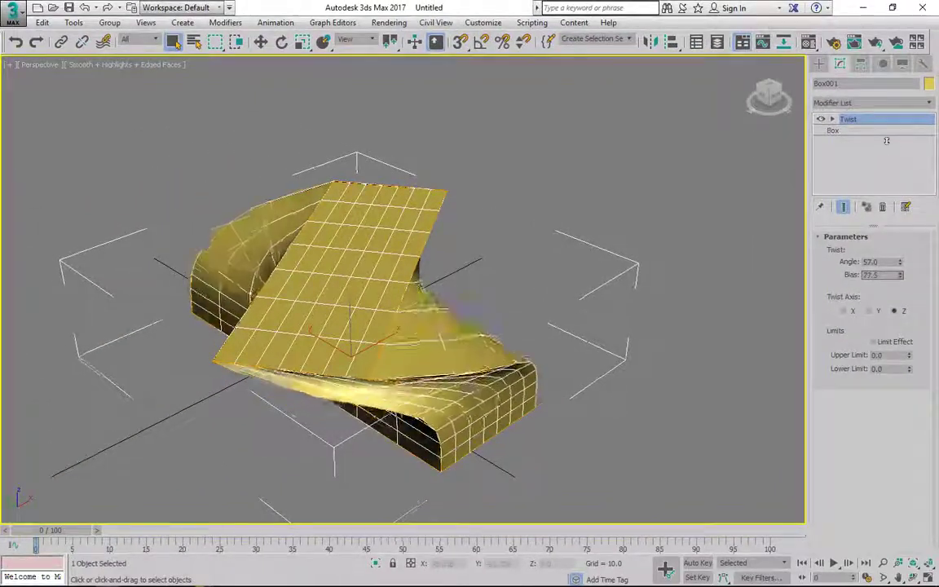
left_click_drag(886, 141, 905, 247)
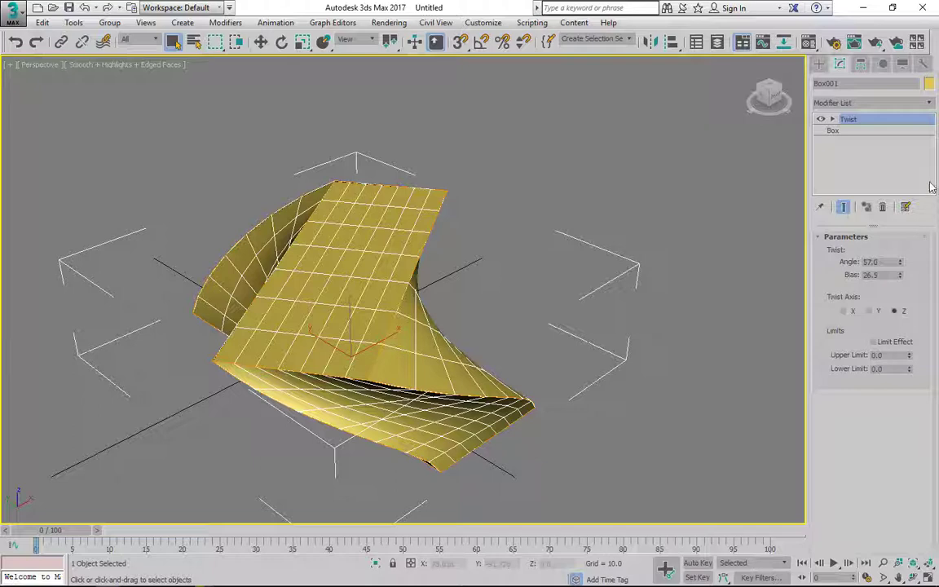
Browse the end of the list of available modifiers for the twisted box.
left_click(930, 104)
left_click_drag(932, 122, 935, 453)
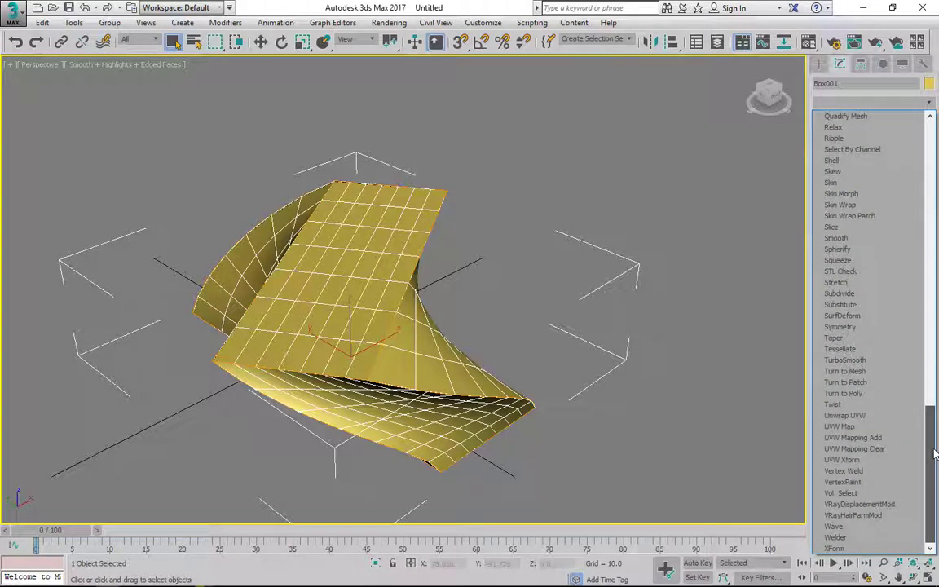